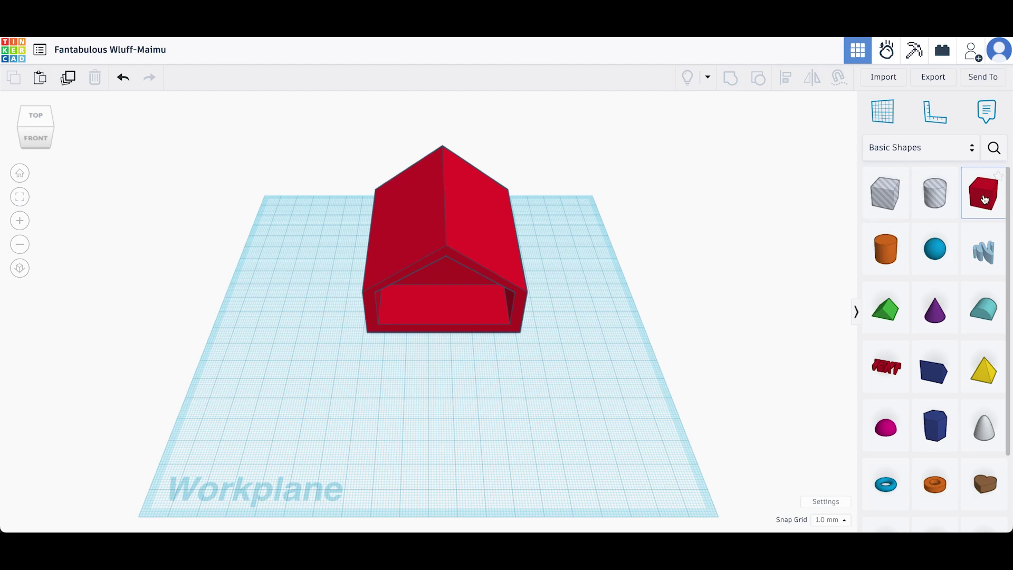
# Place a box on the workplane in front of the red house and colour it orange
pyautogui.moveTo(984, 200); pyautogui.dragTo(533, 403)
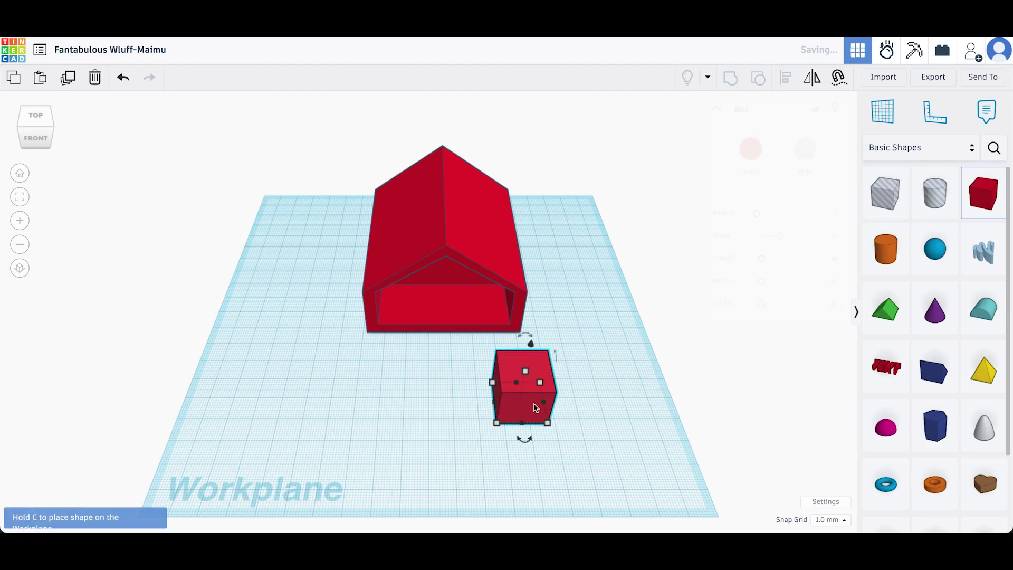
pyautogui.click(750, 153)
pyautogui.click(649, 269)
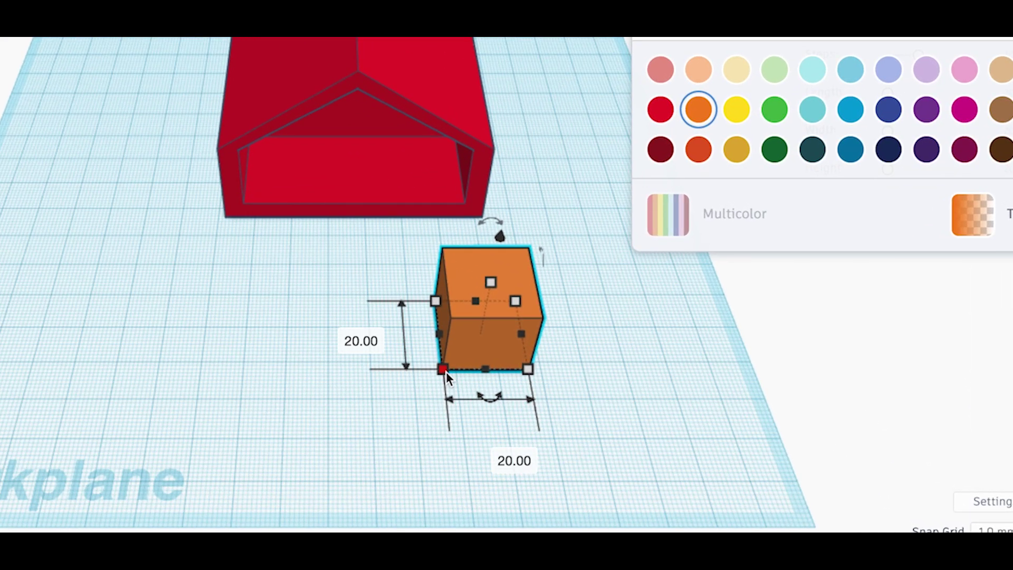
# Set the orange box's footprint to 10 mm wide by 2.5 mm deep and move it beside the house's front right corner
pyautogui.click(444, 371)
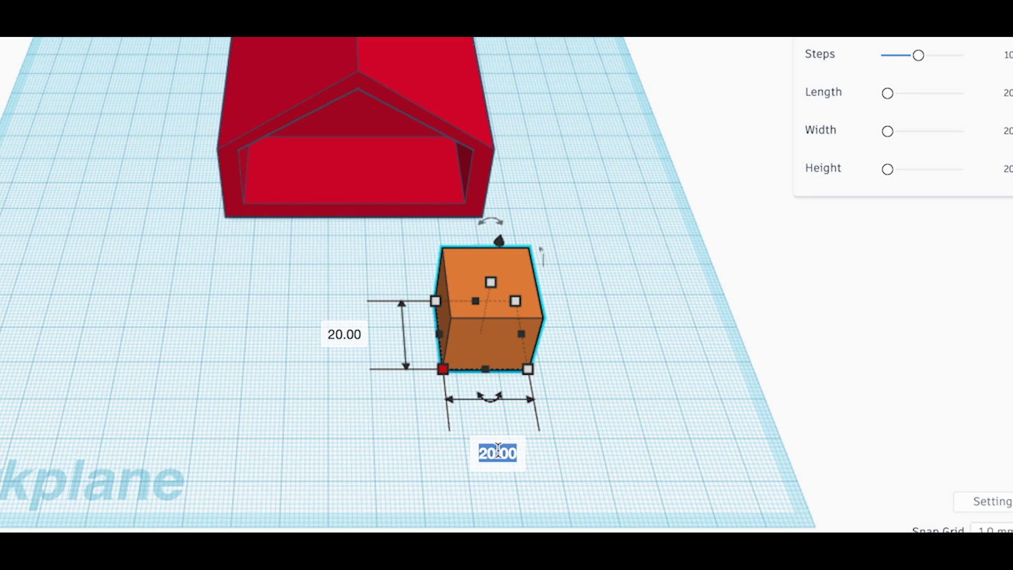
pyautogui.write('10')
pyautogui.press('Return')
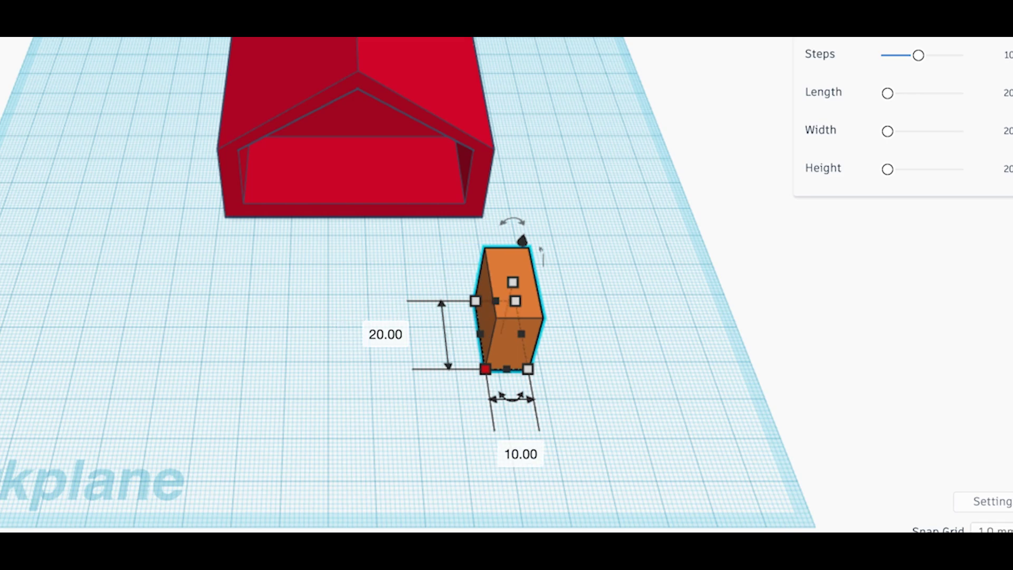
pyautogui.click(378, 333)
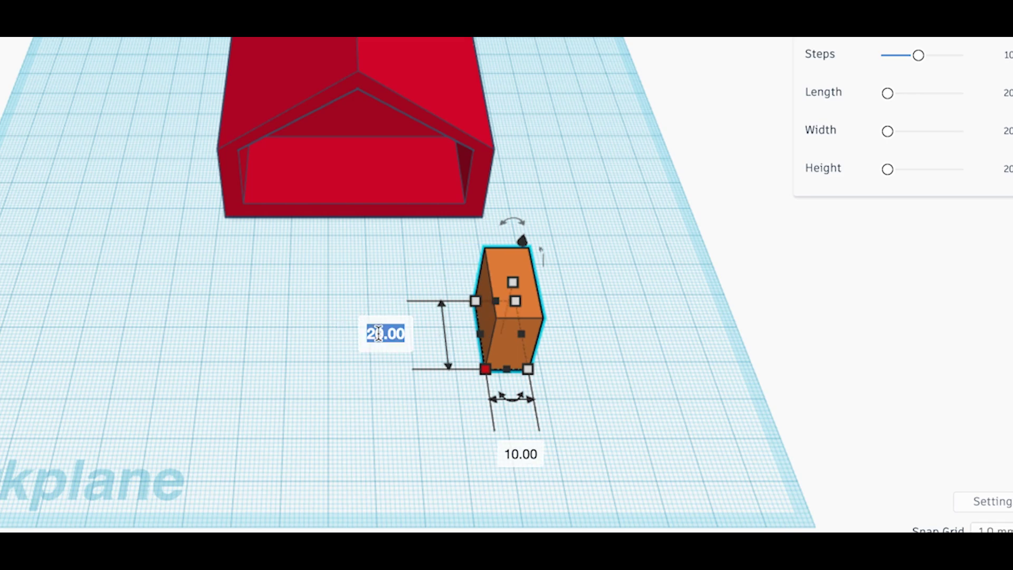
pyautogui.write('2.')
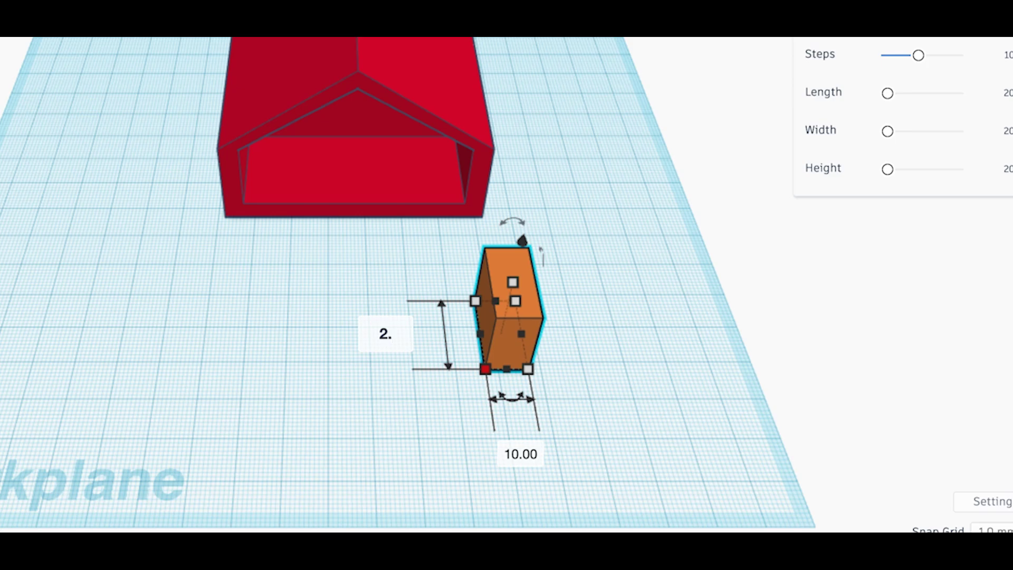
pyautogui.write('5')
pyautogui.press('Return')
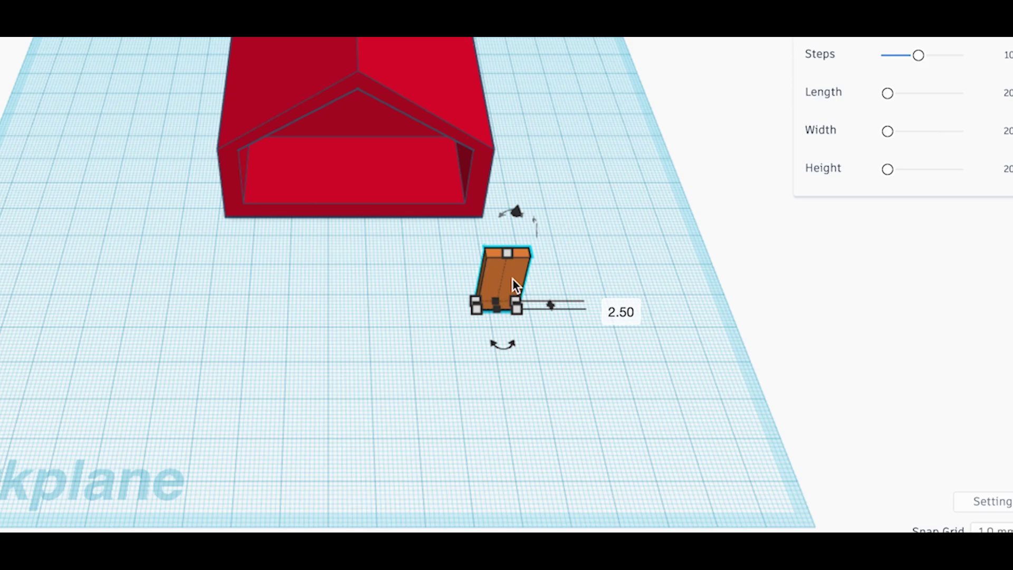
pyautogui.moveTo(513, 279); pyautogui.dragTo(519, 186)
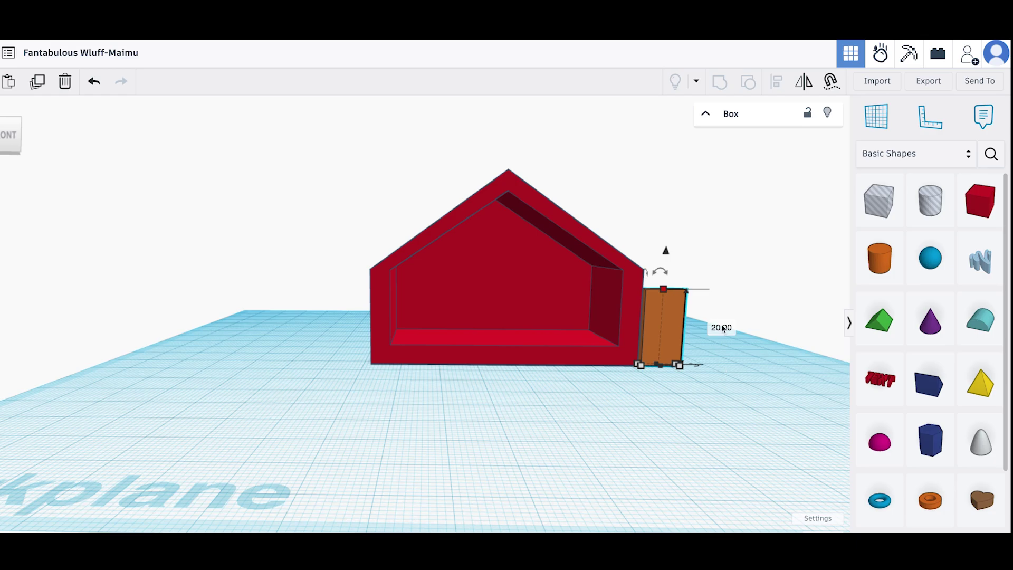
# Set the orange box's height to 35 mm
pyautogui.click(721, 327)
pyautogui.write('35')
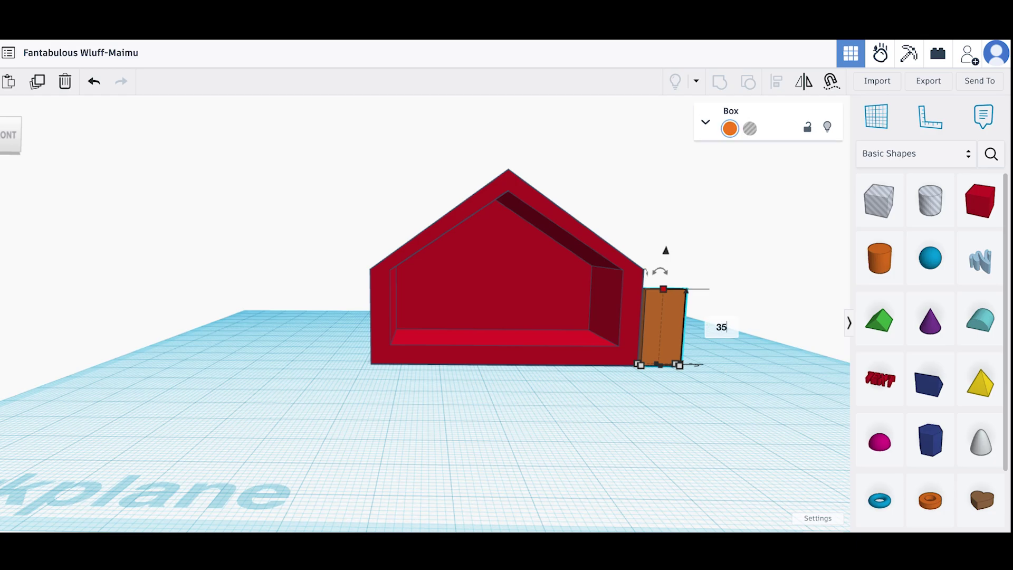
pyautogui.press('Return')
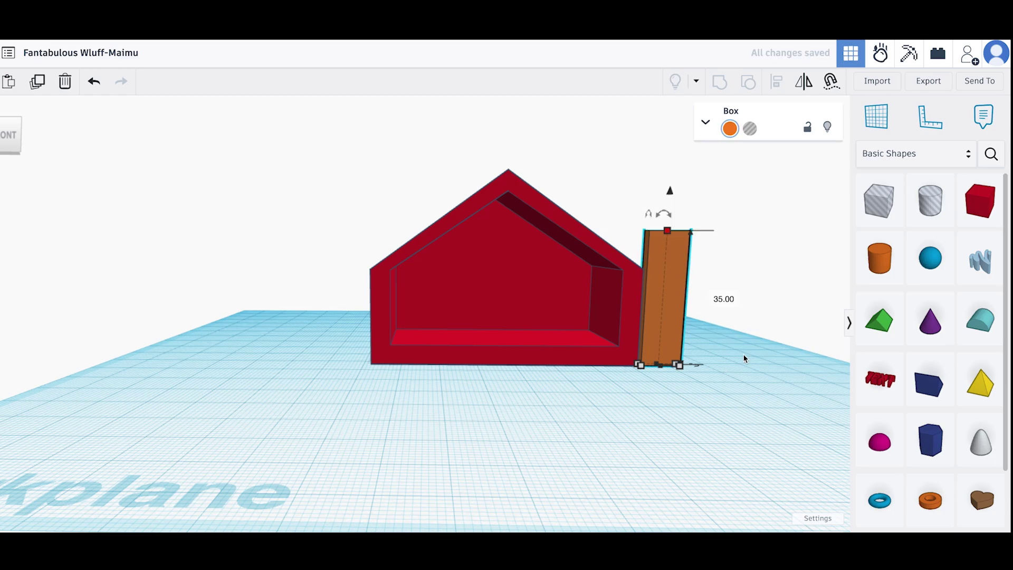
# Set the orange box's height to 25 mm
pyautogui.click(723, 298)
pyautogui.write('25')
pyautogui.press('Return')
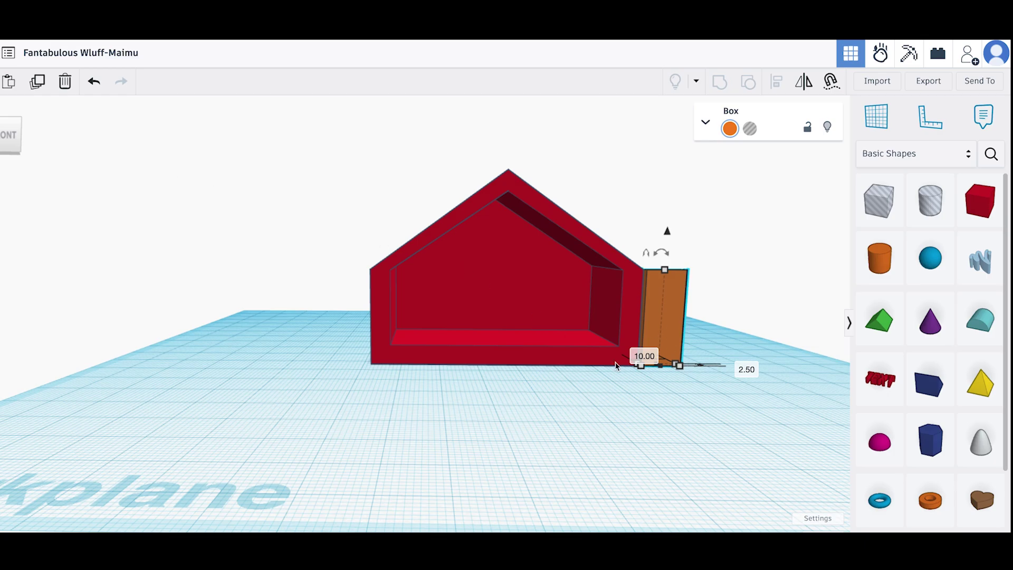
# Reduce the orange box's width to 7.5 mm and place it in front of the house's right wall edge
pyautogui.click(21, 122)
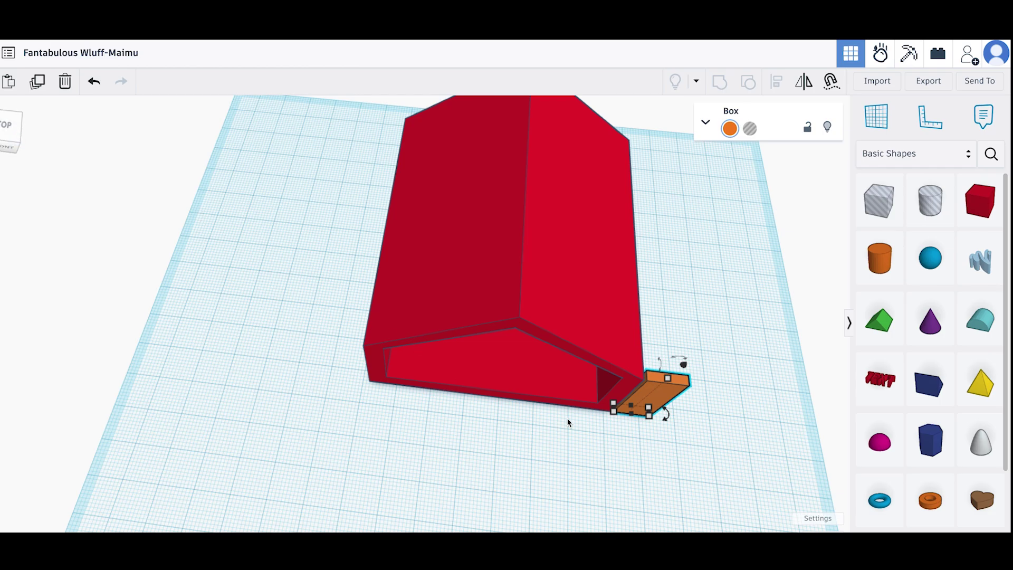
pyautogui.click(648, 415)
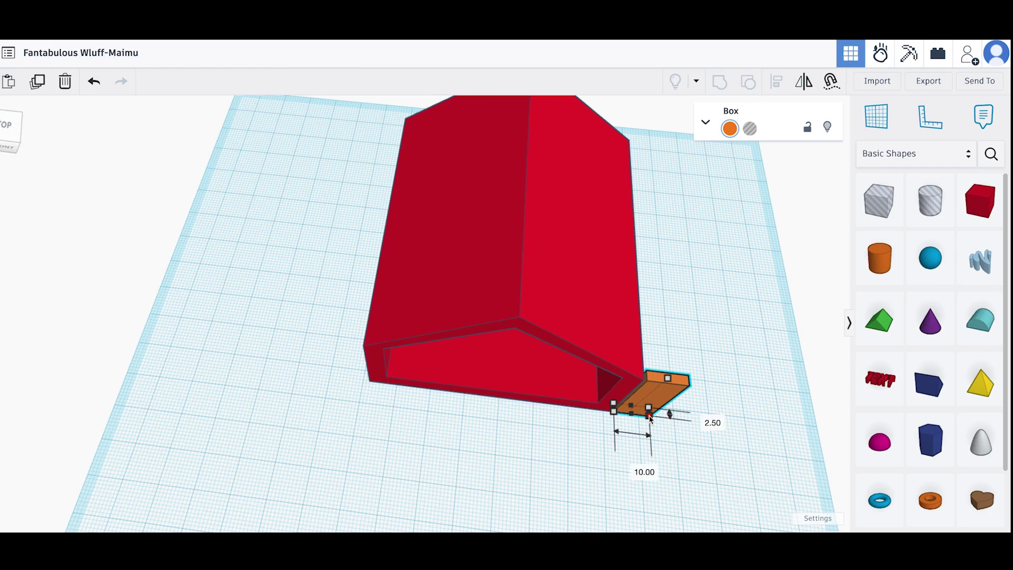
pyautogui.click(634, 468)
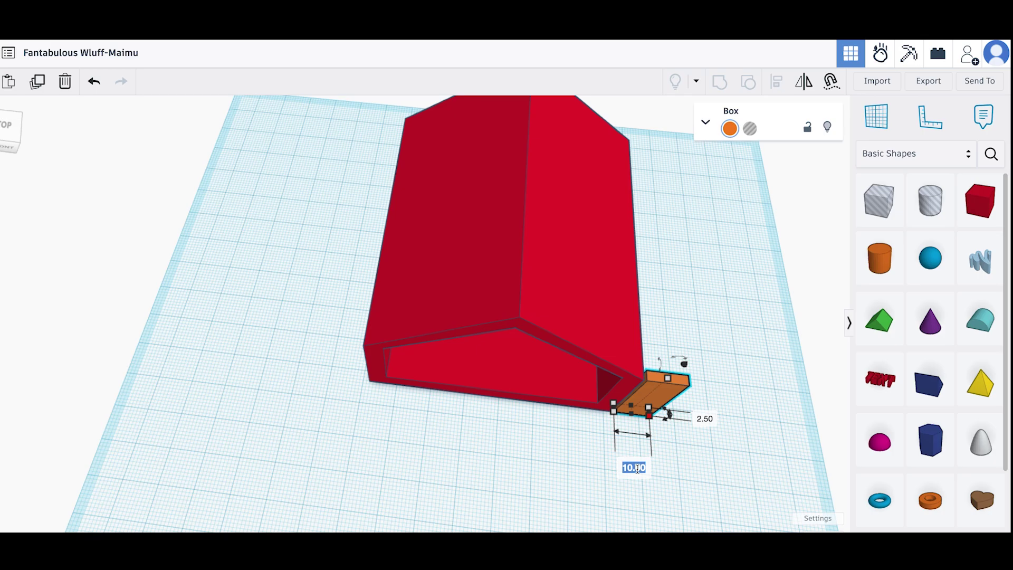
pyautogui.write('7.5')
pyautogui.press('Return')
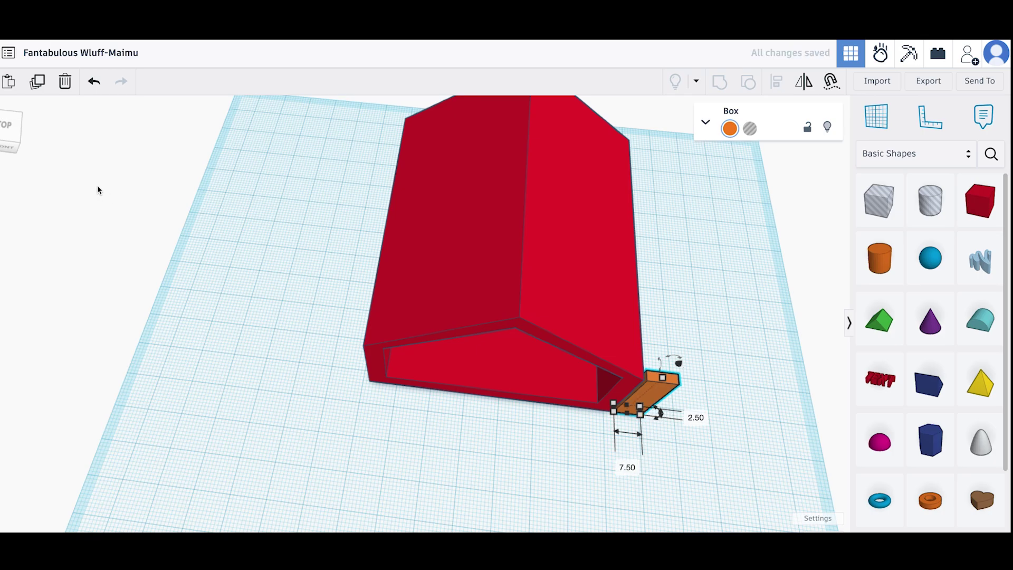
pyautogui.click(16, 141)
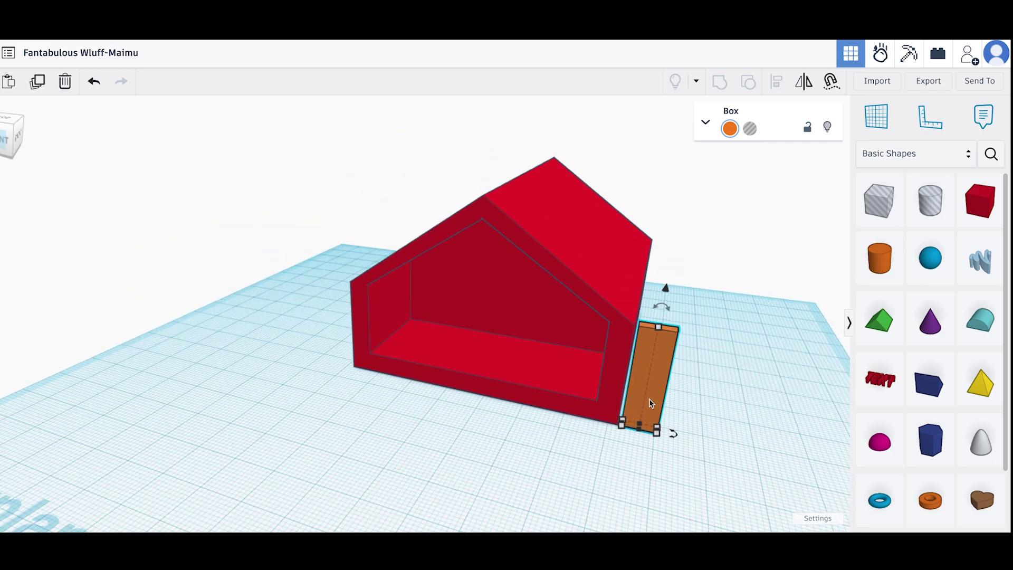
pyautogui.moveTo(638, 395); pyautogui.dragTo(611, 407)
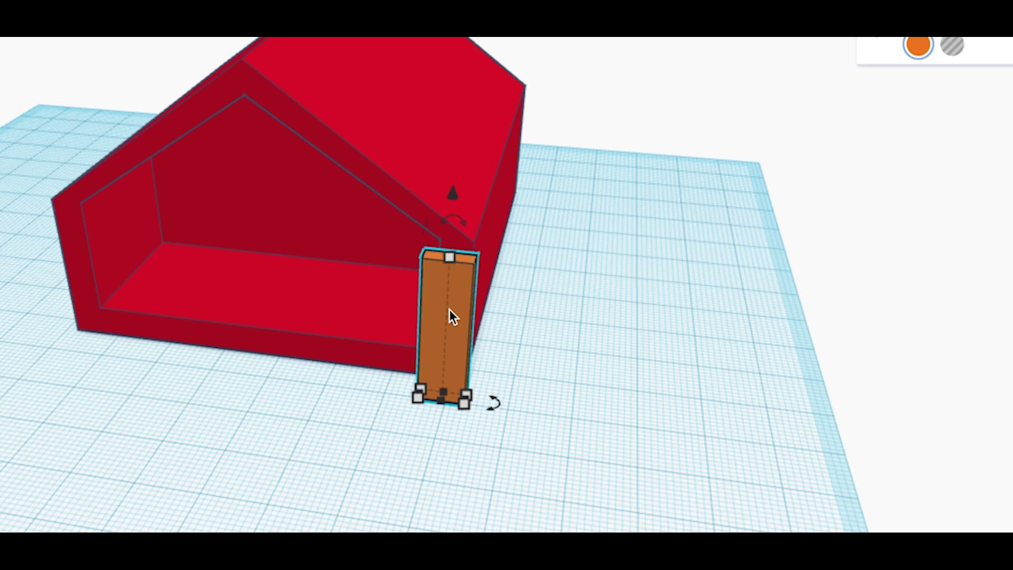
# Place a copy of the orange board to the right of the original and stretch it much taller
pyautogui.hotkey('ctrl', 'v')
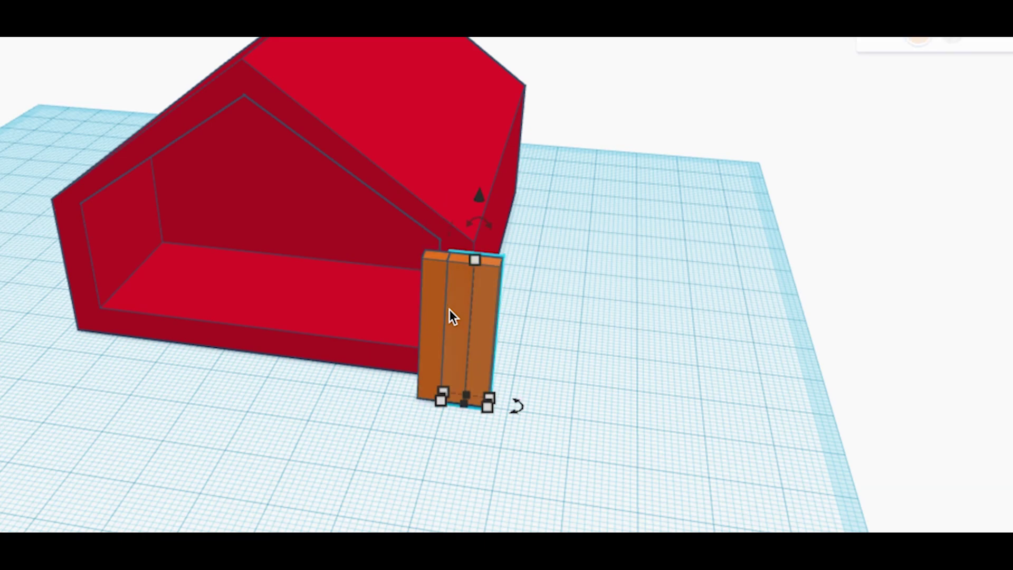
pyautogui.moveTo(486, 325); pyautogui.dragTo(553, 331)
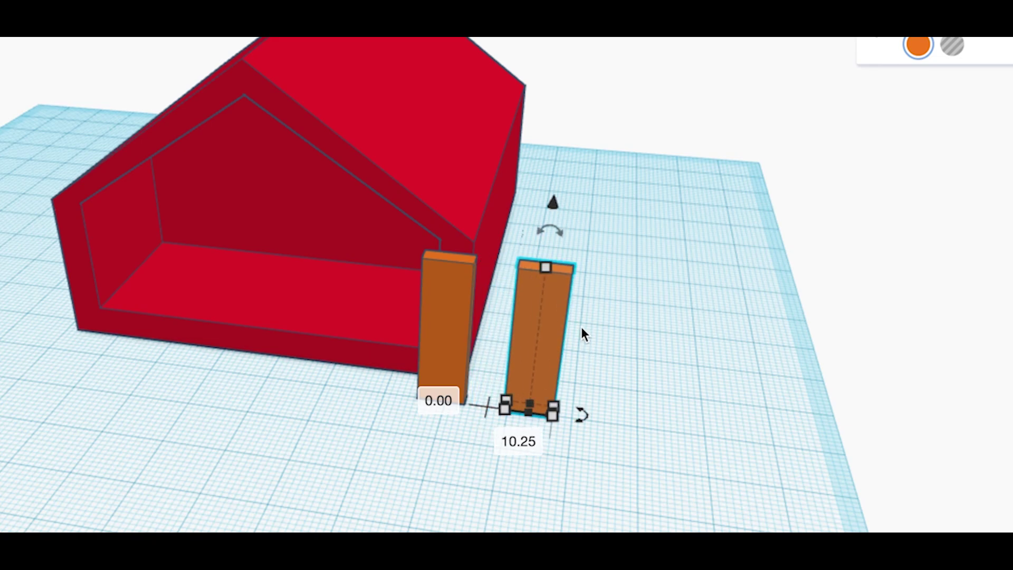
pyautogui.moveTo(546, 267)
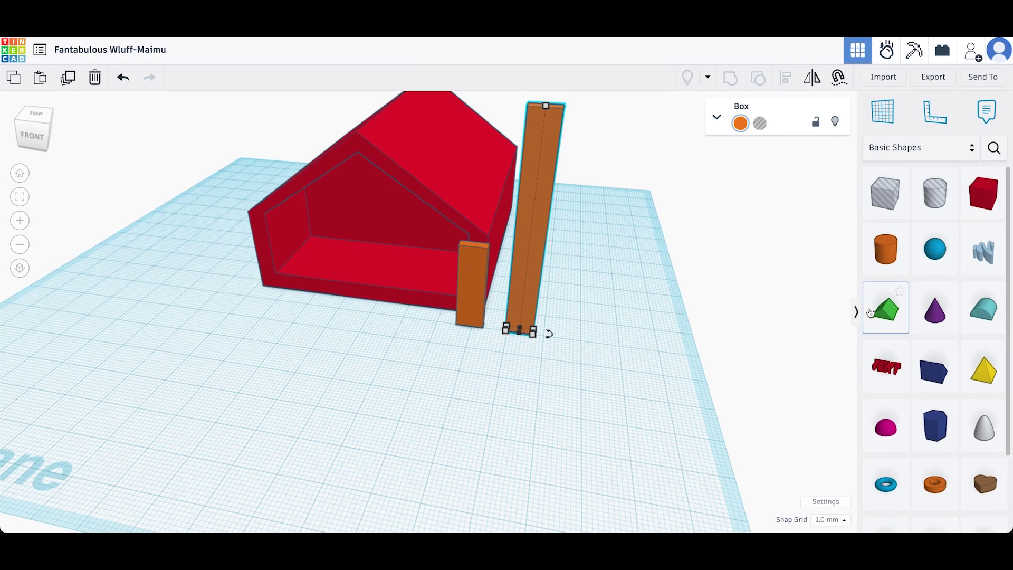
# Place an upside-down Round Roof shape in front of the orange boards and reduce its depth to 9 mm
pyautogui.moveTo(985, 315); pyautogui.dragTo(607, 420)
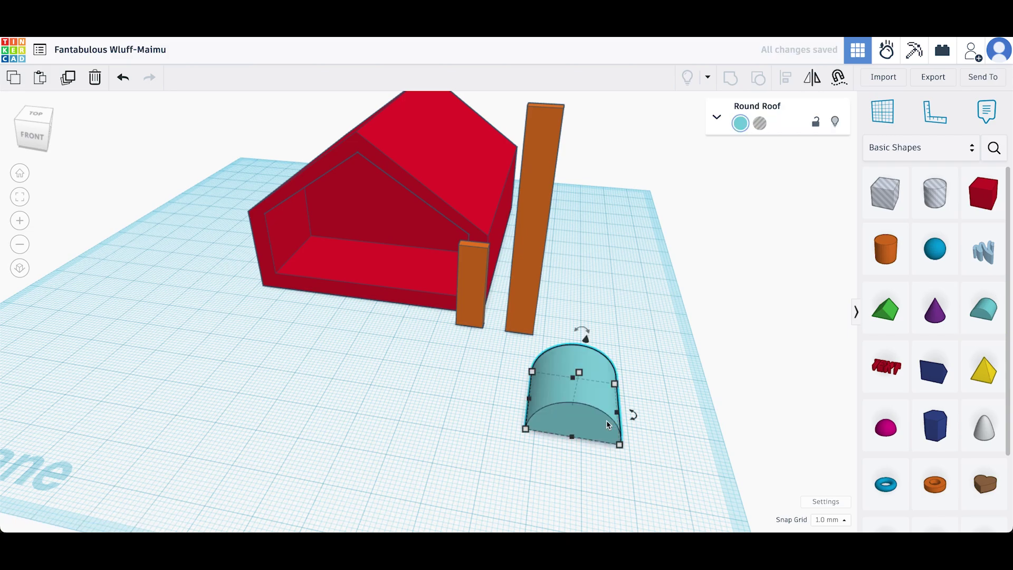
pyautogui.moveTo(585, 333); pyautogui.dragTo(541, 476)
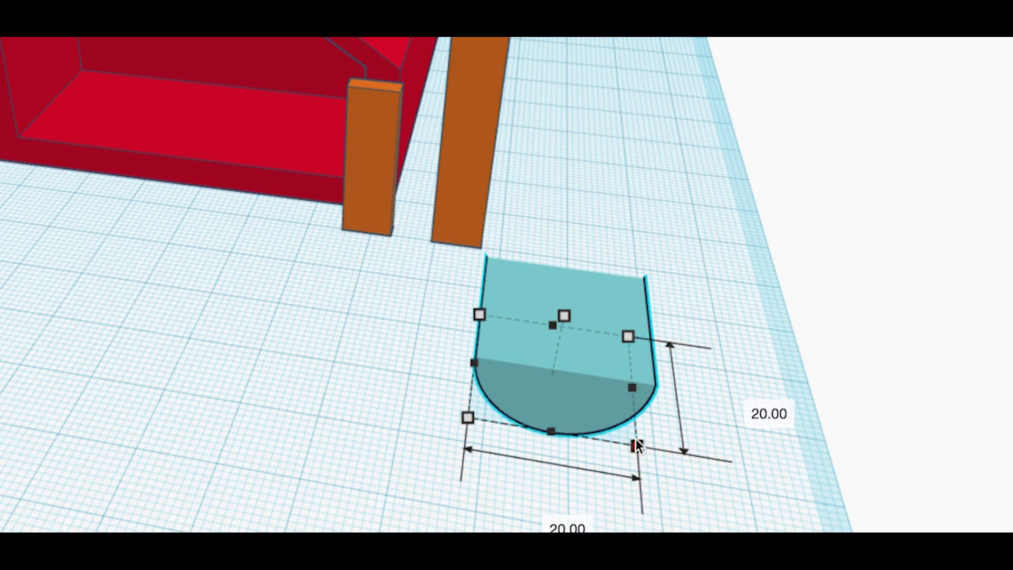
pyautogui.moveTo(637, 445); pyautogui.dragTo(632, 385)
# Set the inverted round roof's width to 30 mm and its height to 15 mm
pyautogui.click(550, 450)
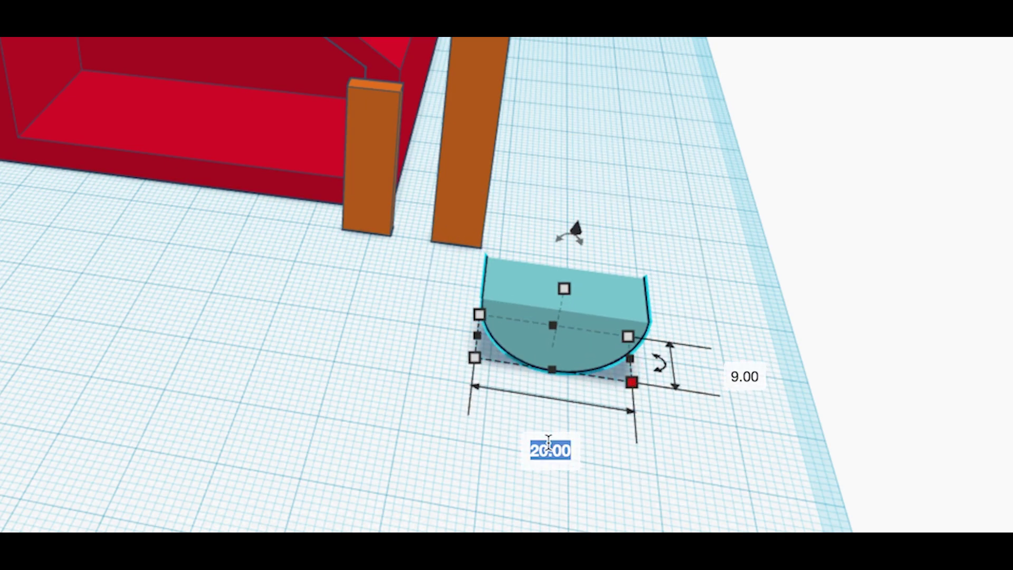
pyautogui.write('30')
pyautogui.press('Return')
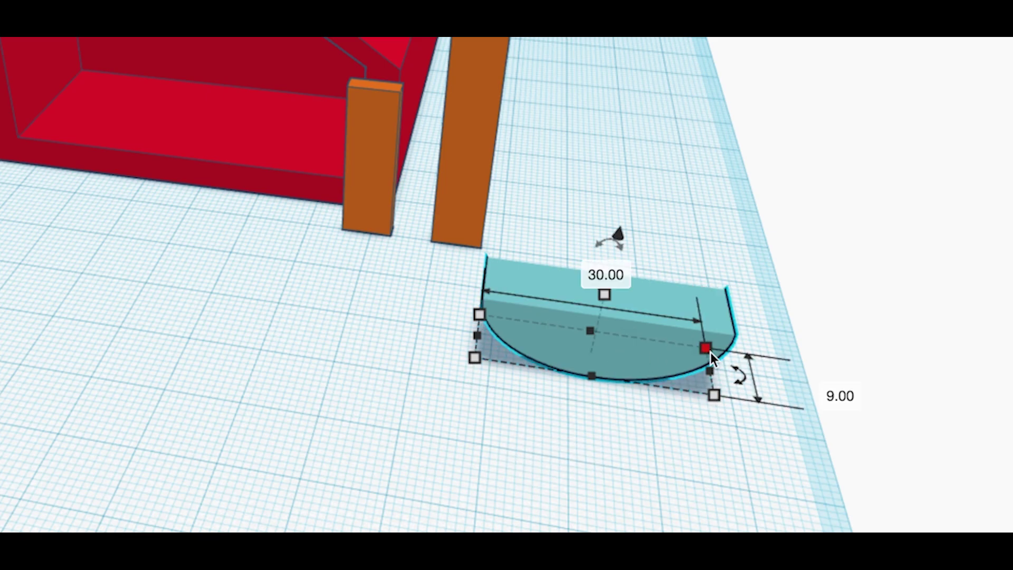
pyautogui.moveTo(605, 295)
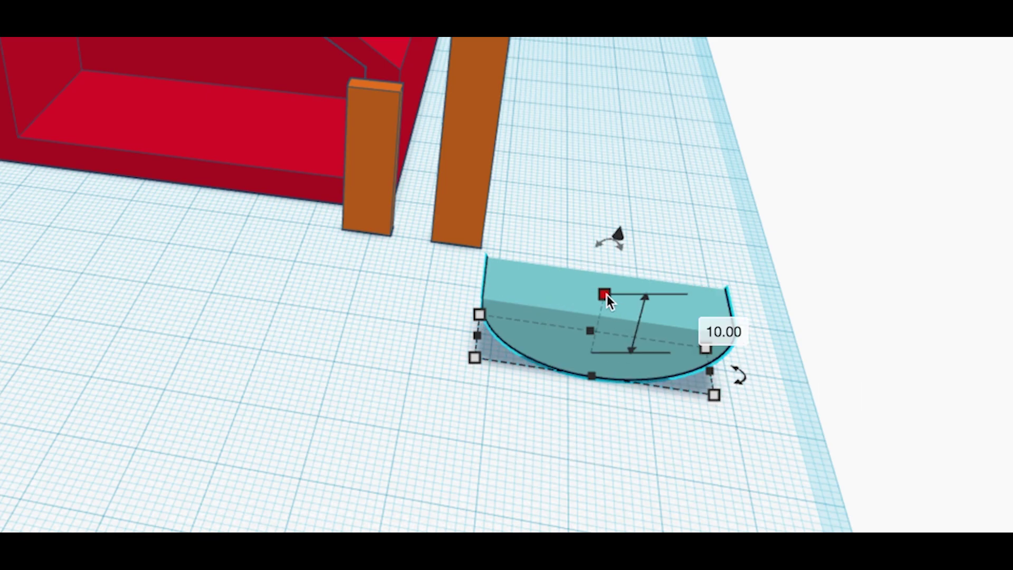
pyautogui.click(700, 323)
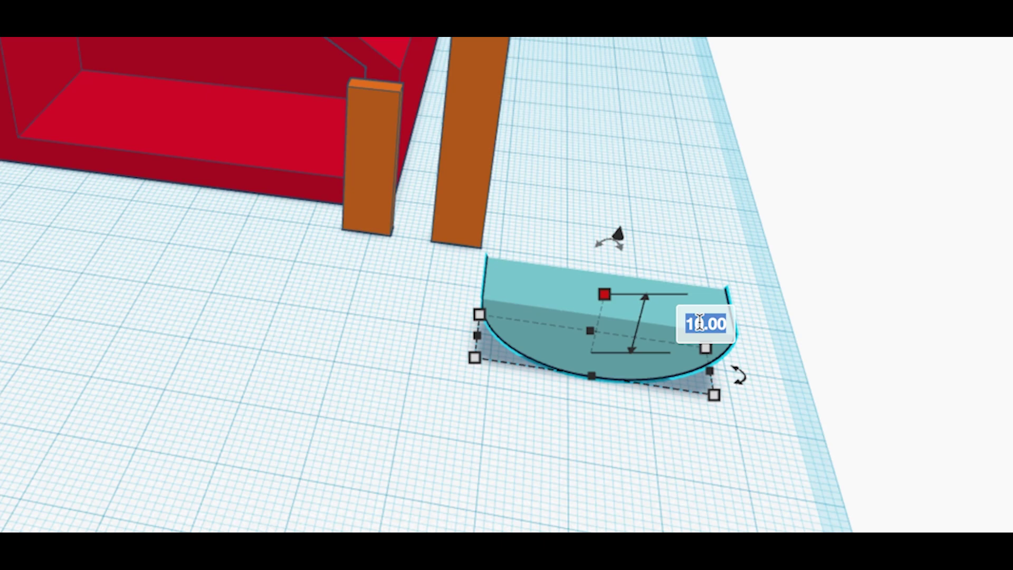
pyautogui.write('15')
pyautogui.press('Return')
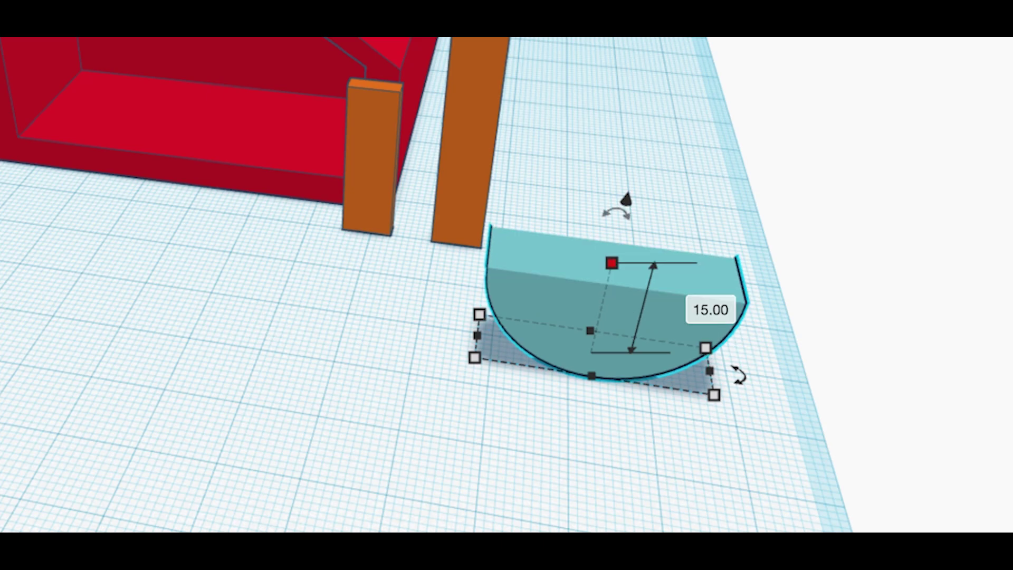
pyautogui.click(667, 409)
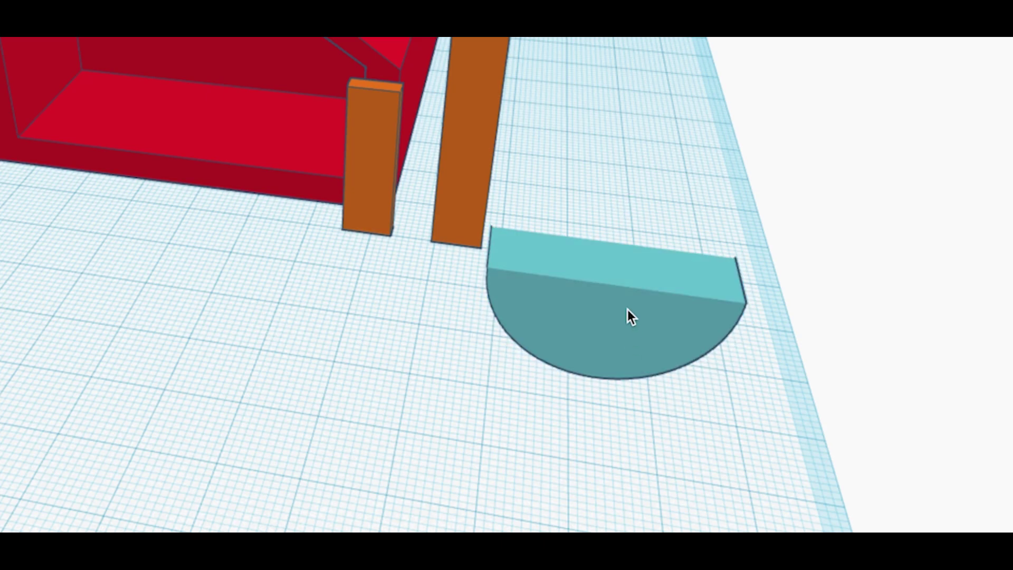
# Shift the inverted round roof slightly, duplicate it, and place the copy in front of the short orange board
pyautogui.moveTo(612, 331); pyautogui.dragTo(599, 332)
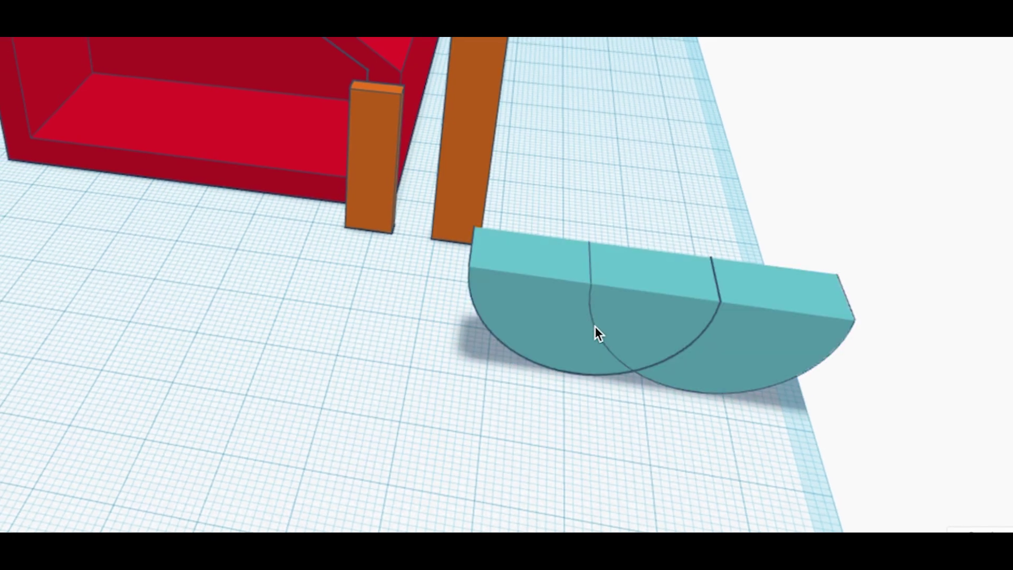
pyautogui.moveTo(739, 352); pyautogui.dragTo(634, 451)
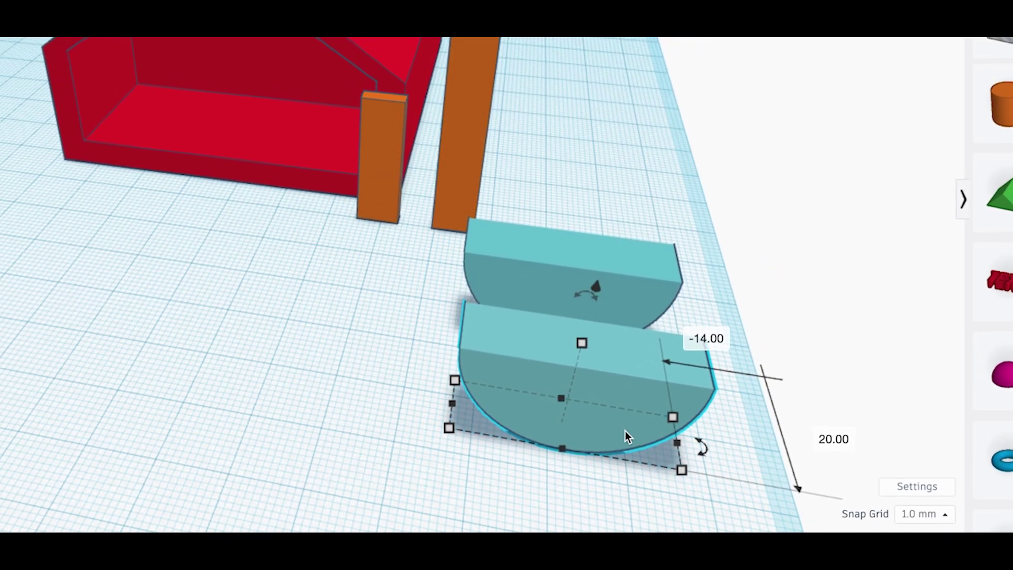
pyautogui.moveTo(686, 484)
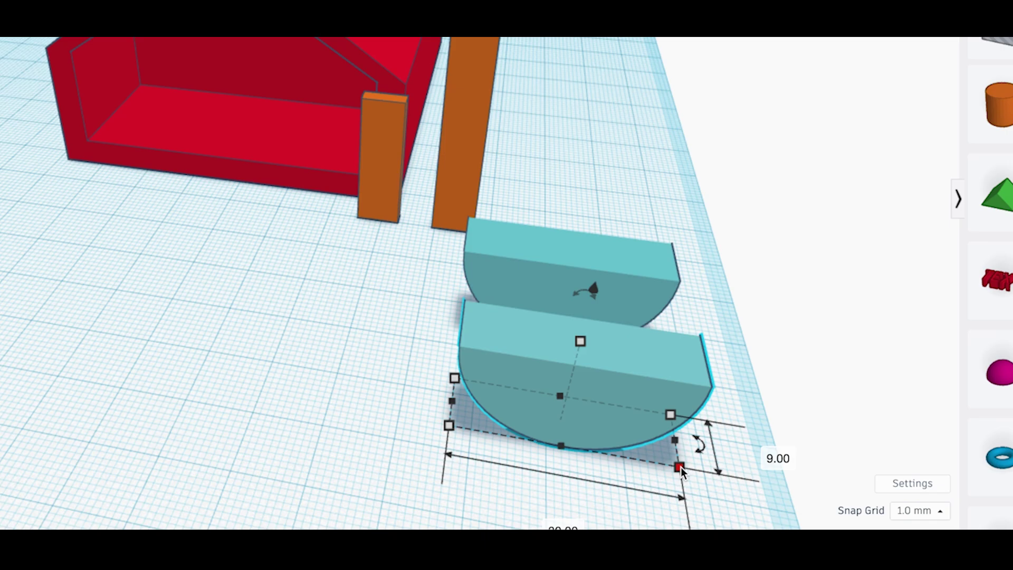
pyautogui.scroll(-4, 670, 467)
pyautogui.scroll(2, 659, 468)
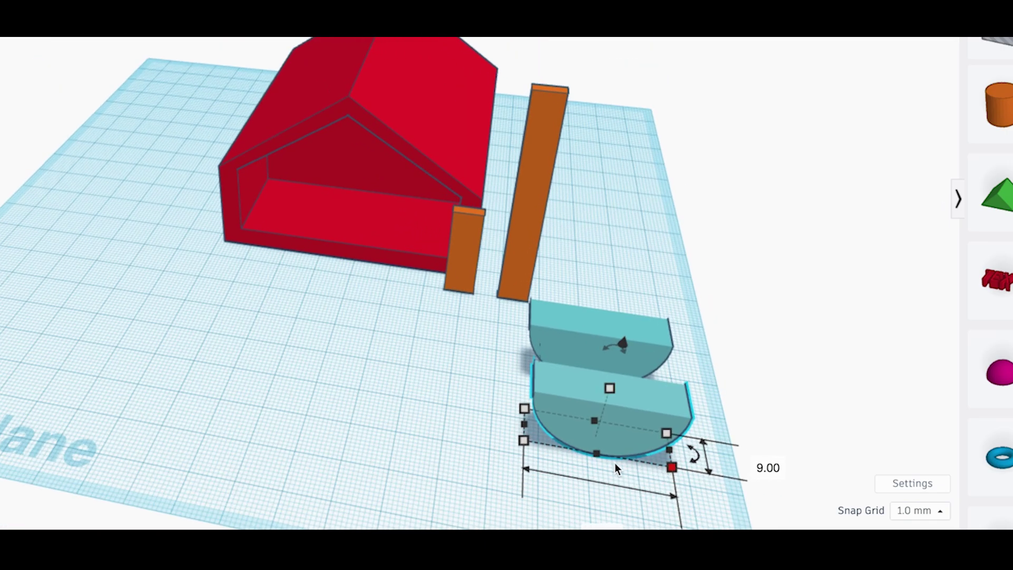
pyautogui.moveTo(627, 440); pyautogui.dragTo(425, 392)
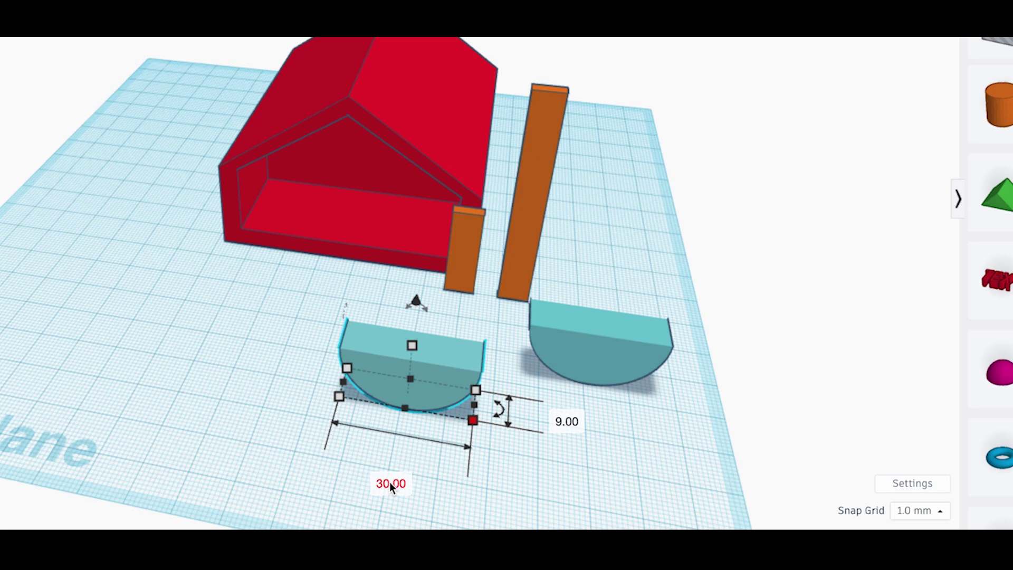
# Resize the round roof copy to 20 mm wide and 10 mm high
pyautogui.click(390, 482)
pyautogui.write('20')
pyautogui.press('Return')
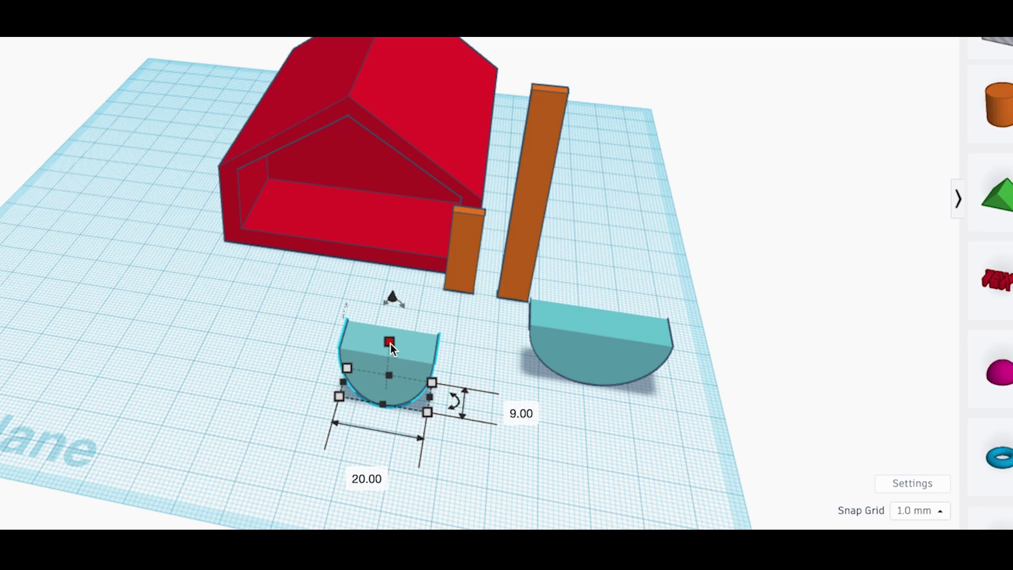
pyautogui.moveTo(391, 343)
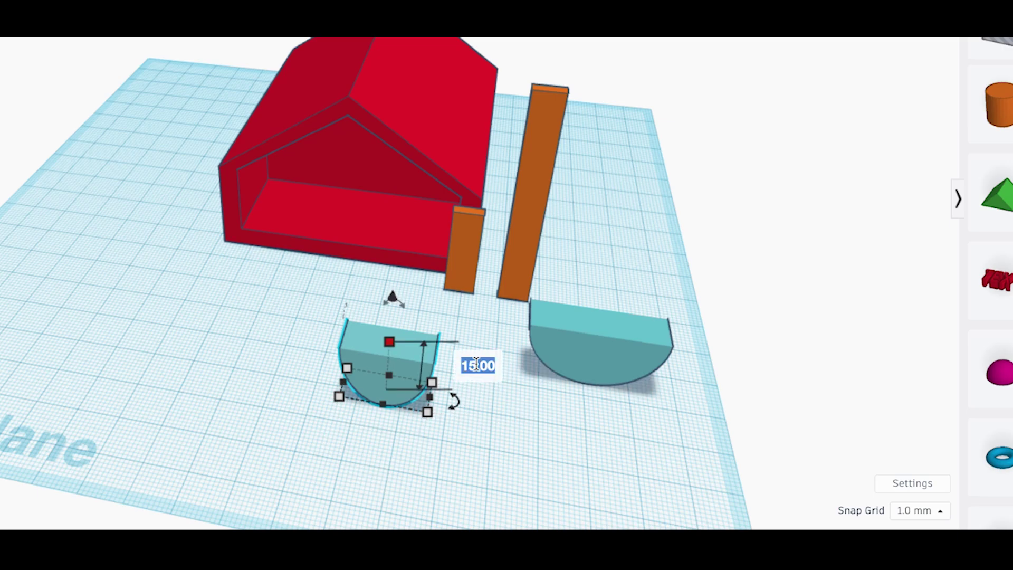
pyautogui.write('10')
pyautogui.press('Return')
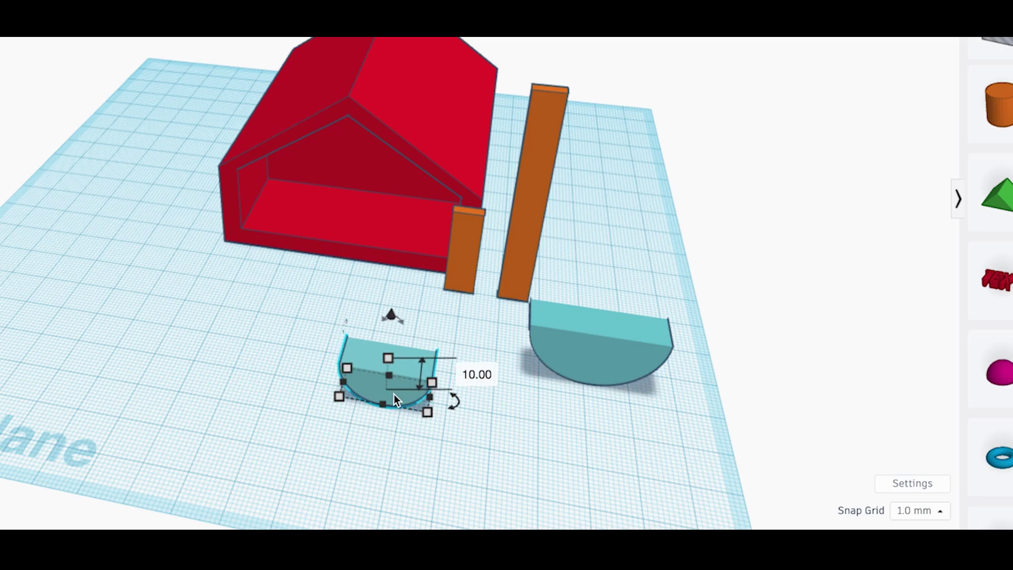
# Move the small inverted round roof directly in front of the large one and raise it 5 mm above the workplane
pyautogui.moveTo(397, 393); pyautogui.dragTo(606, 402)
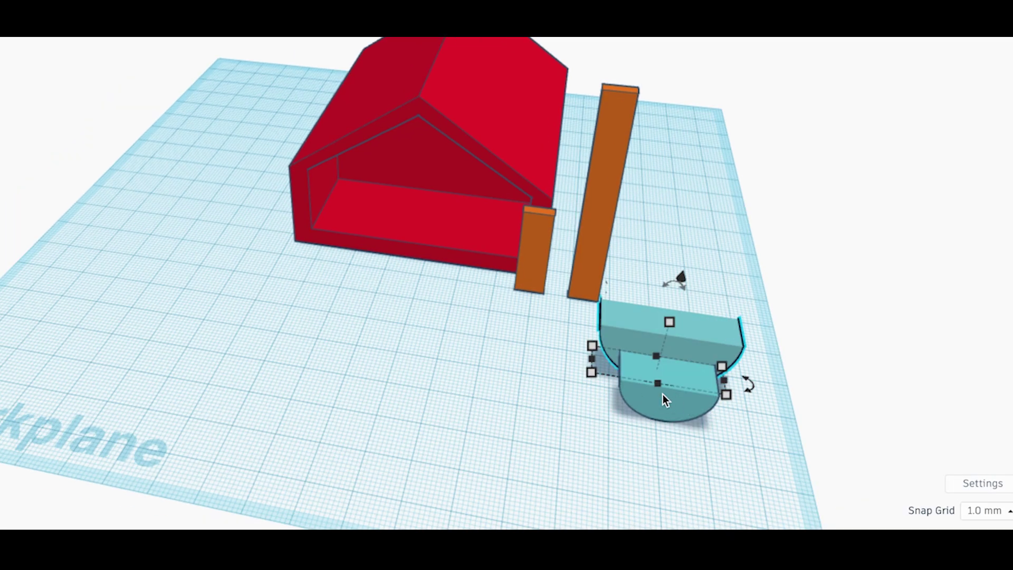
pyautogui.click(679, 401)
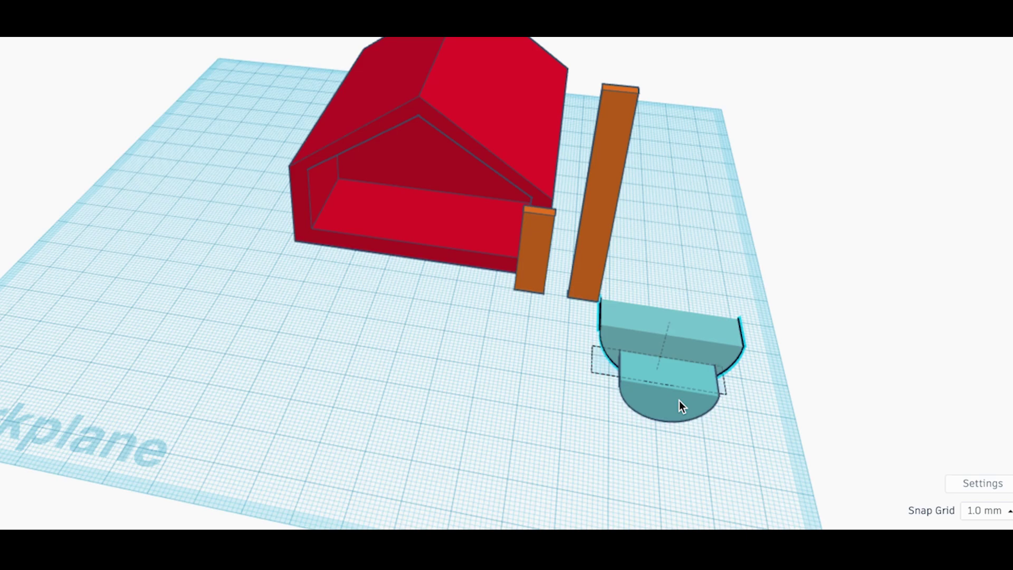
pyautogui.click(666, 412)
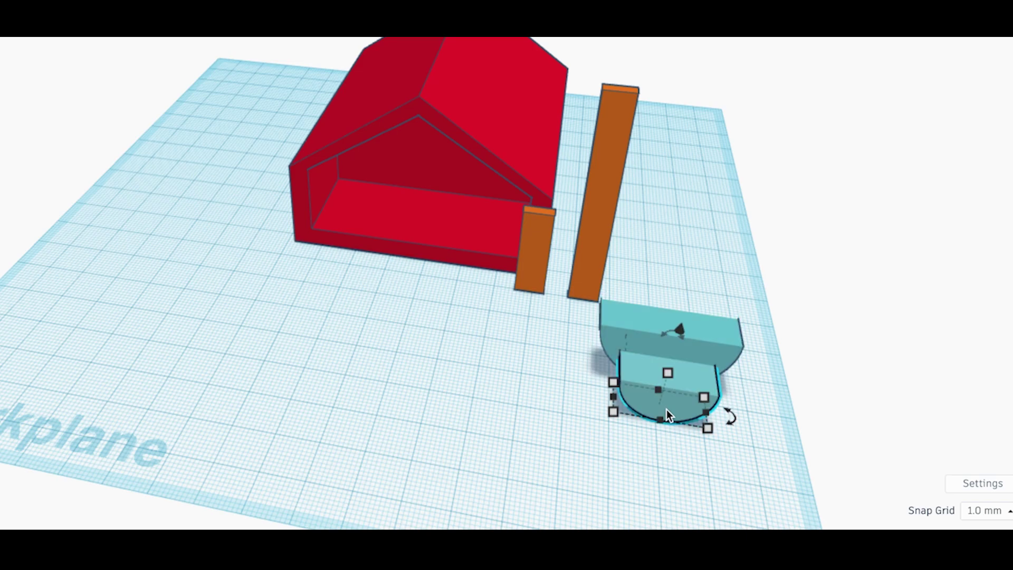
pyautogui.click(619, 334)
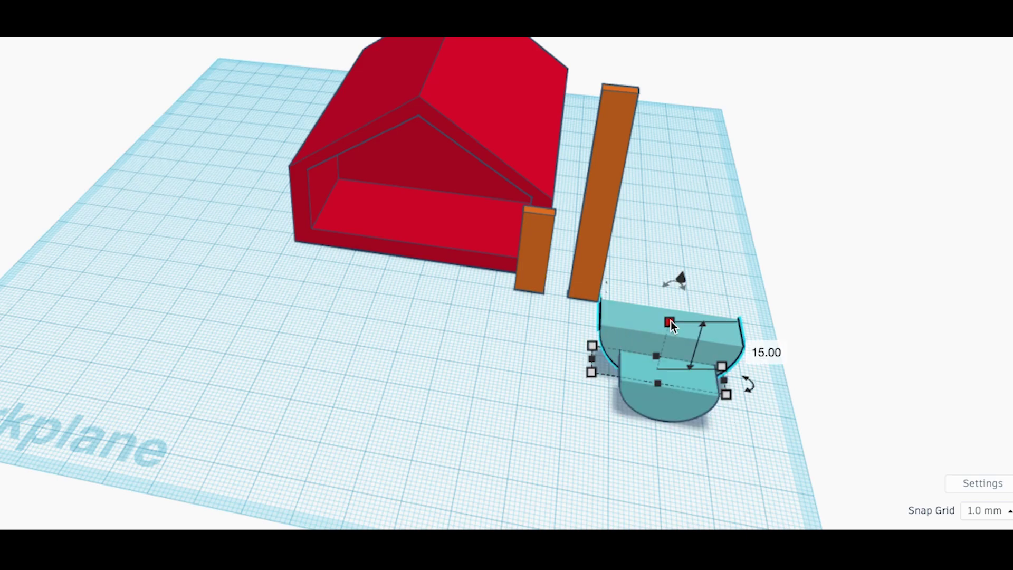
pyautogui.click(688, 404)
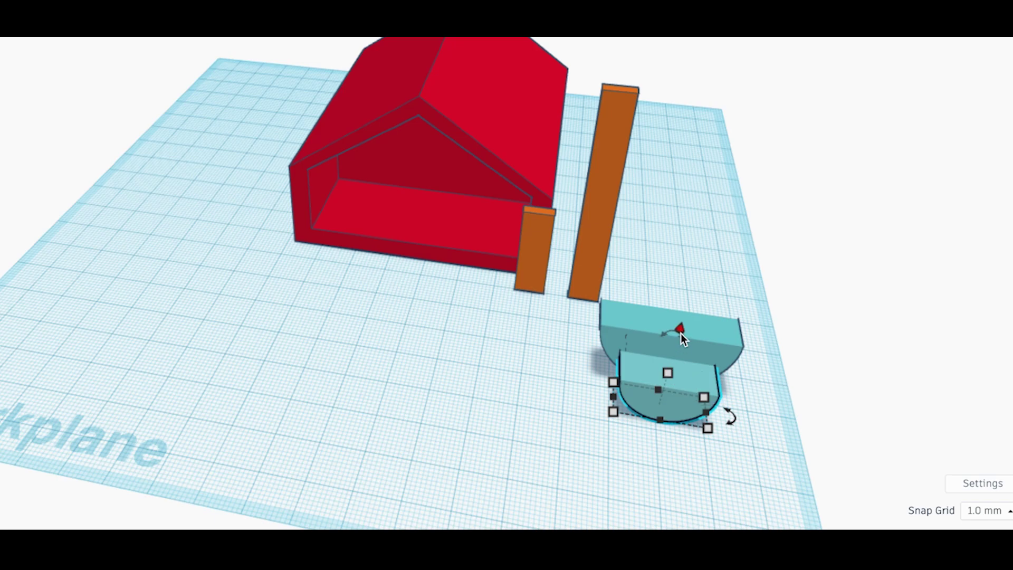
pyautogui.moveTo(679, 330); pyautogui.dragTo(681, 323)
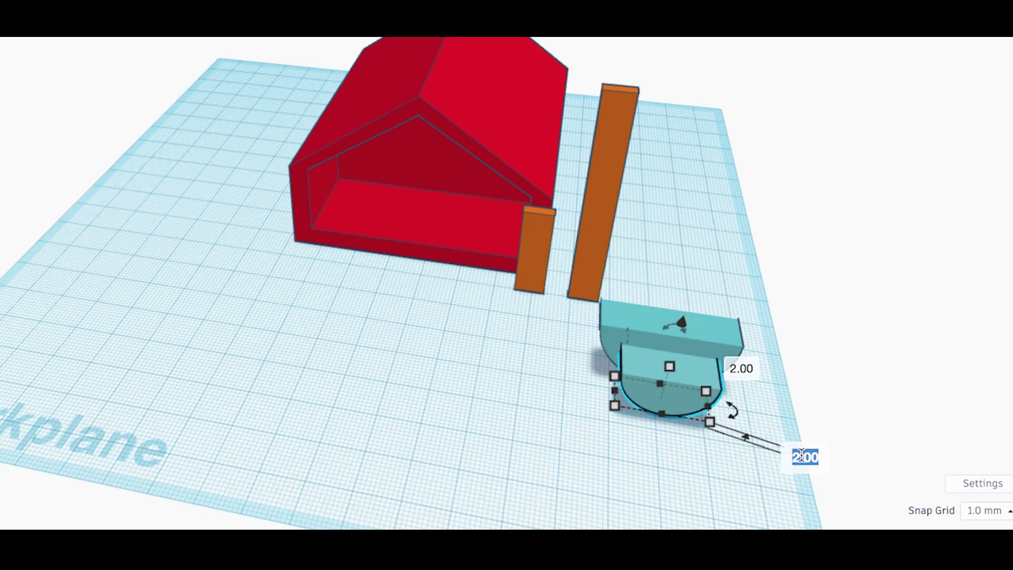
pyautogui.write('5')
pyautogui.press('Return')
pyautogui.click(557, 364)
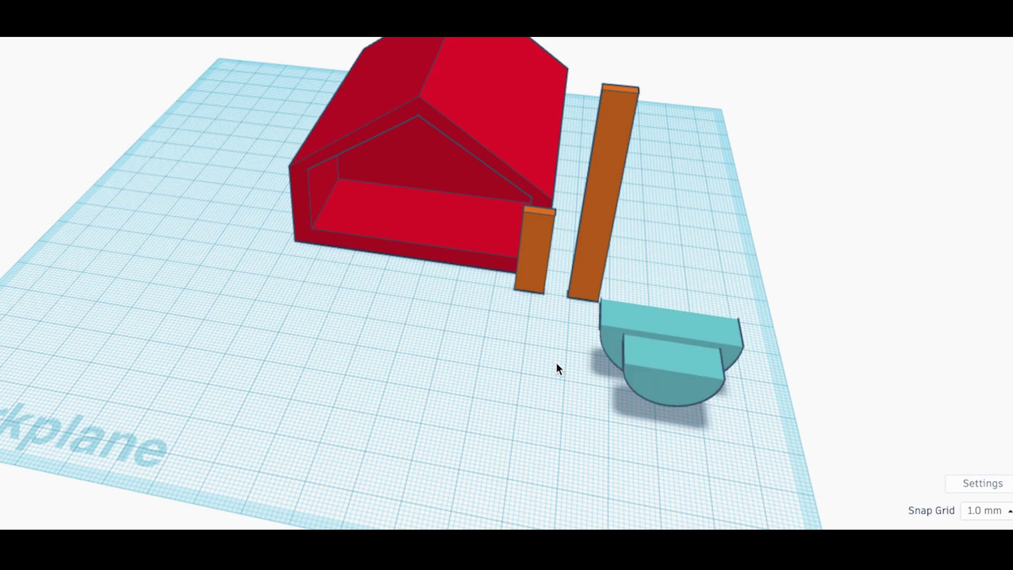
# Turn the small inverted round roof into a hole
pyautogui.moveTo(552, 314); pyautogui.dragTo(784, 422)
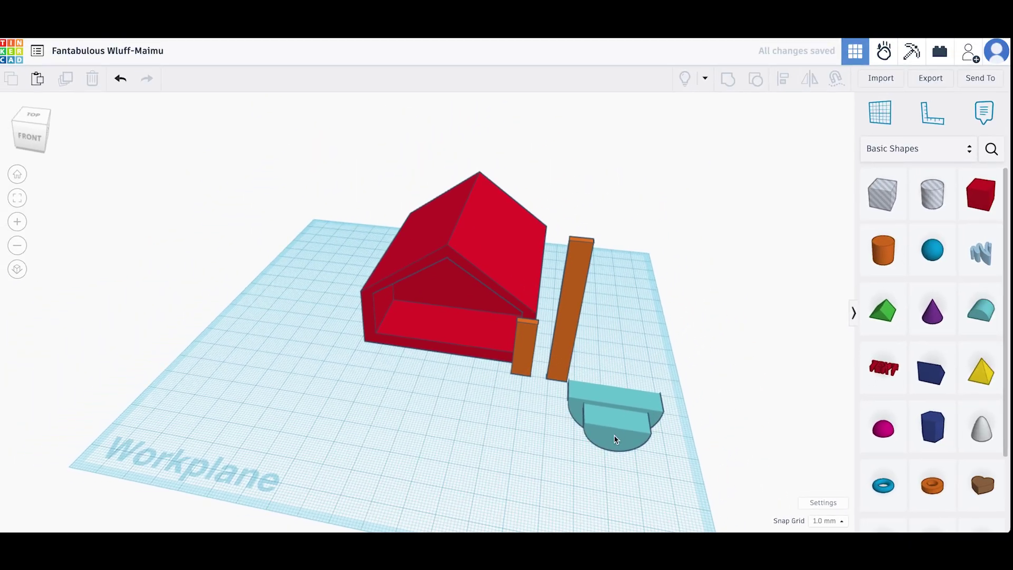
pyautogui.click(615, 440)
pyautogui.click(758, 126)
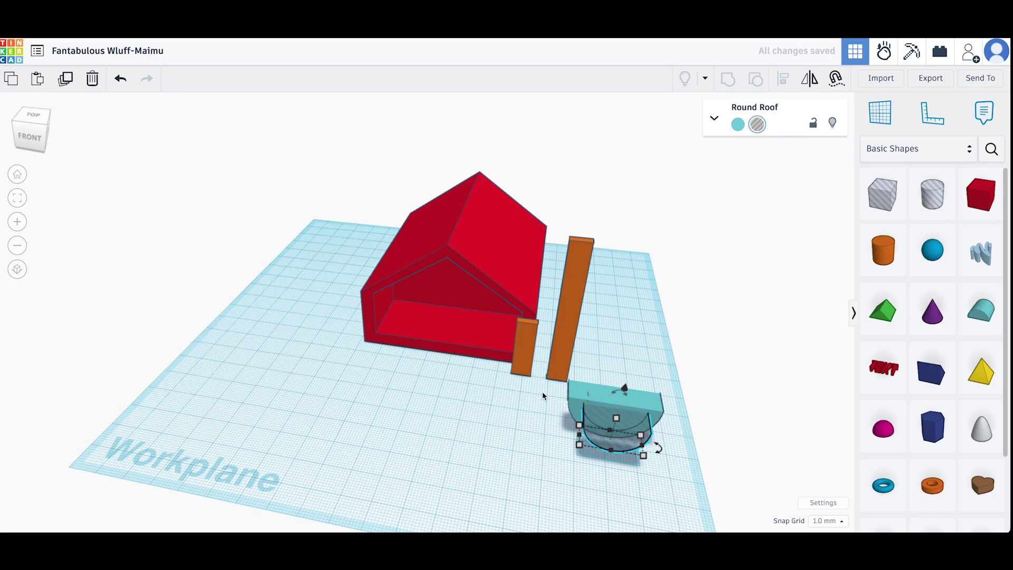
# Align the small hole and the large round roof to their common centre in the front-to-back direction
pyautogui.moveTo(543, 392); pyautogui.dragTo(680, 469)
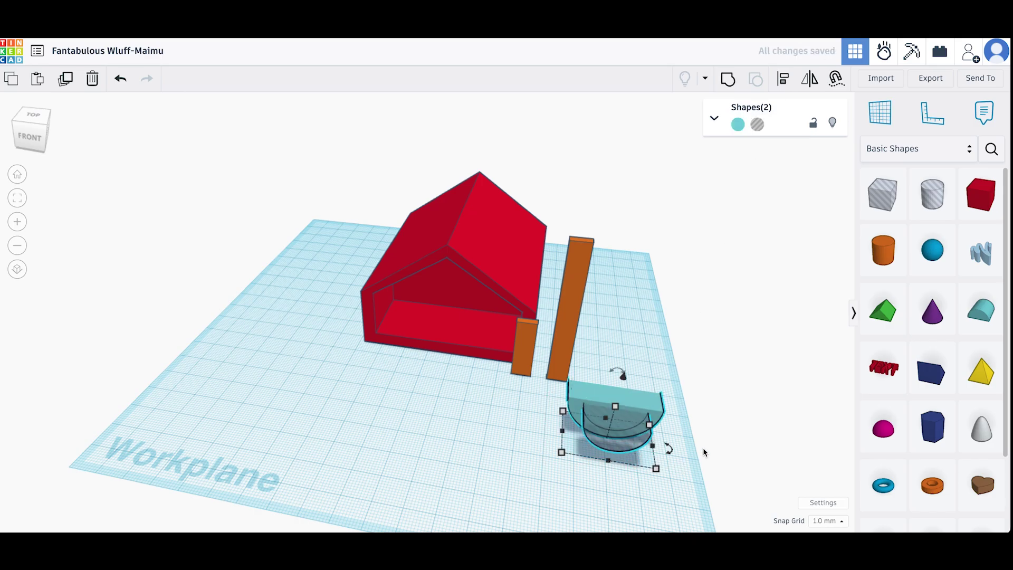
pyautogui.click(548, 390)
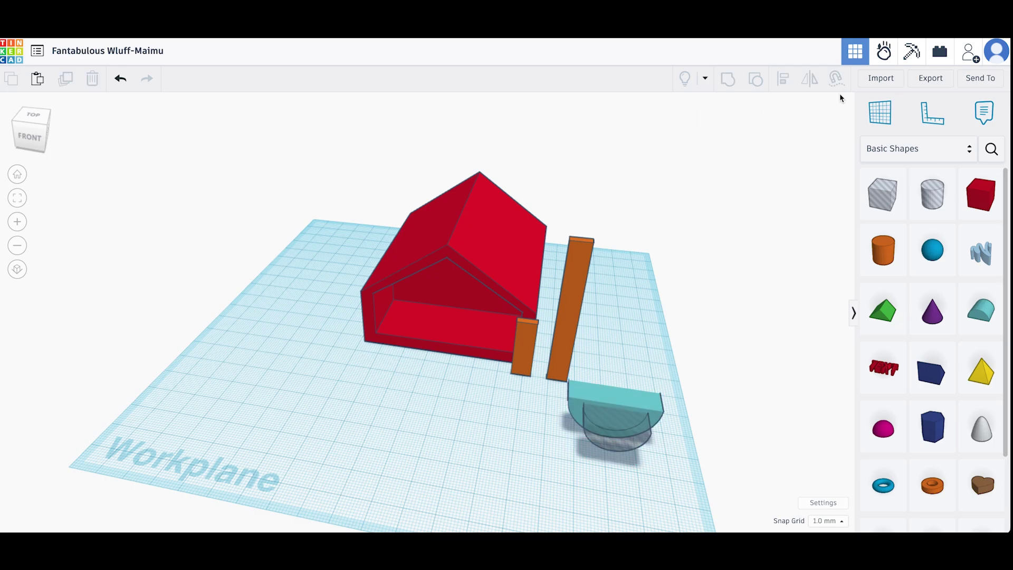
pyautogui.moveTo(553, 391); pyautogui.dragTo(669, 460)
pyautogui.moveTo(707, 363); pyautogui.dragTo(705, 362)
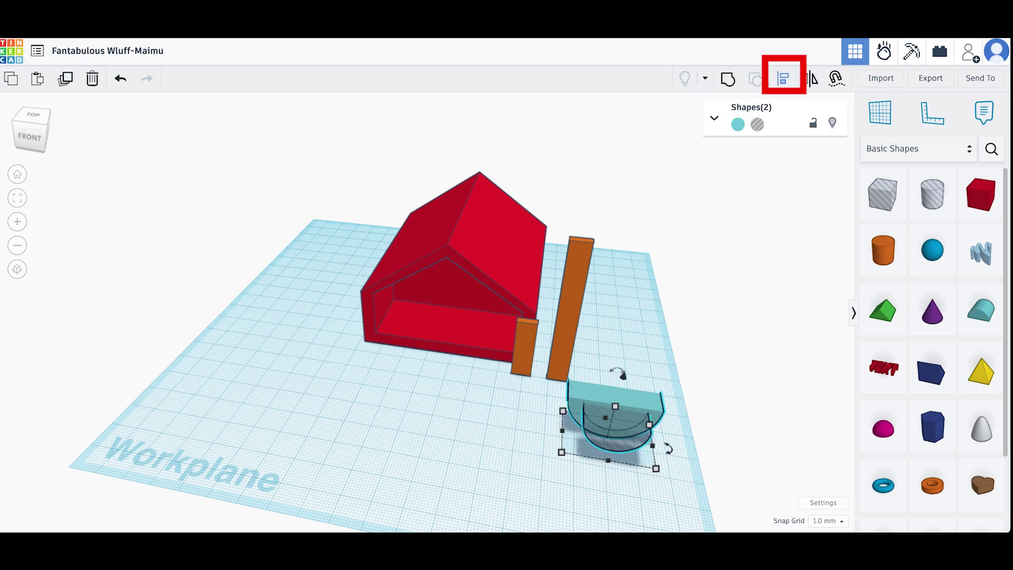
pyautogui.click(784, 79)
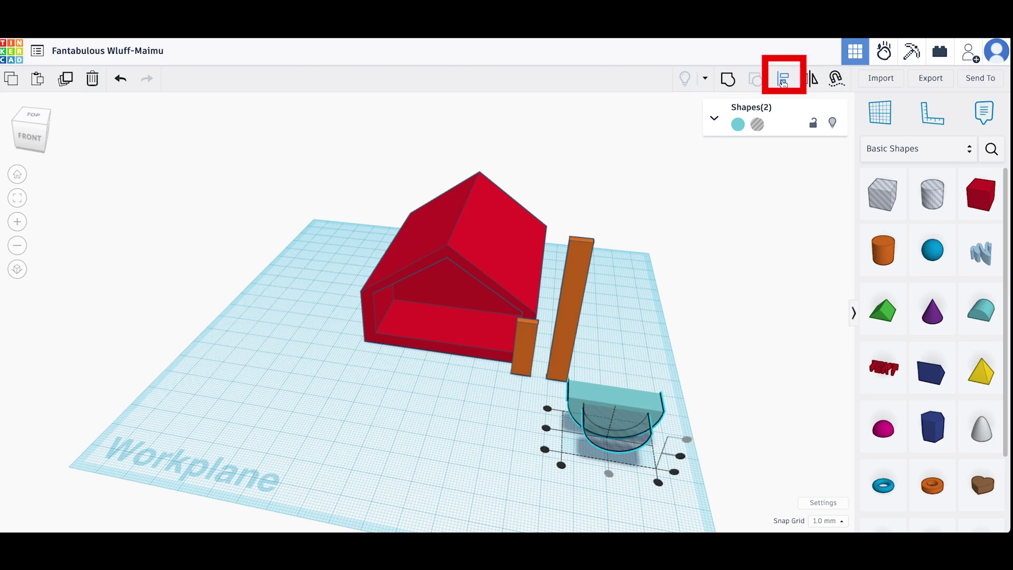
pyautogui.click(545, 427)
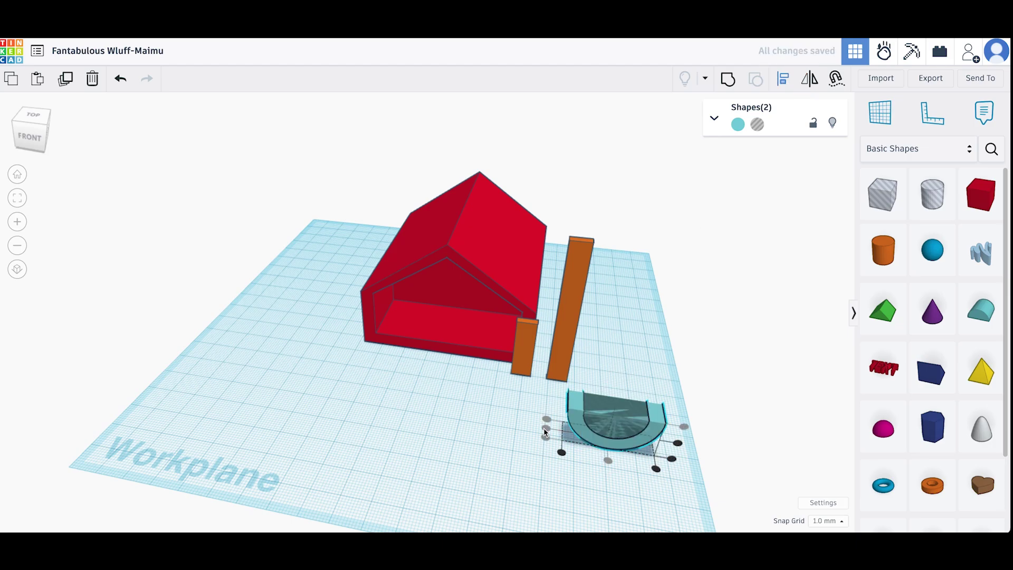
pyautogui.click(536, 442)
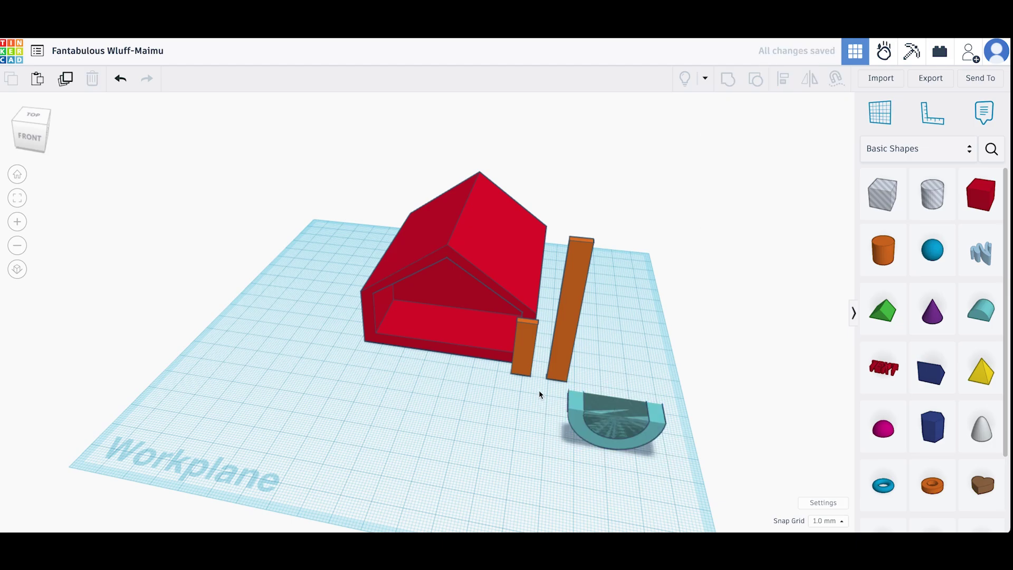
# Group the two round roofs to cut out a half ring, and make the result a hole
pyautogui.moveTo(539, 391); pyautogui.dragTo(701, 464)
pyautogui.moveTo(716, 419); pyautogui.dragTo(716, 419)
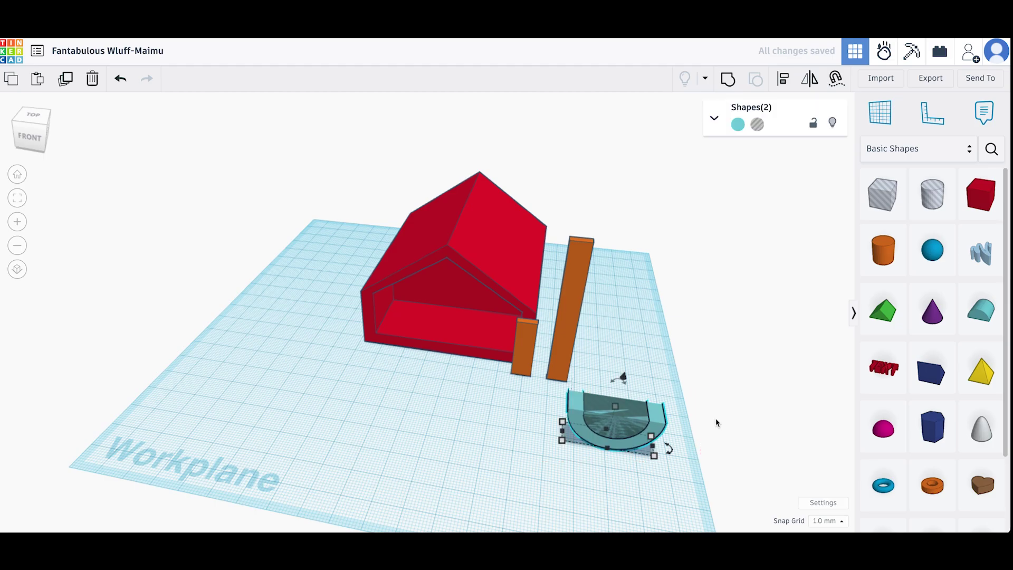
pyautogui.click(728, 79)
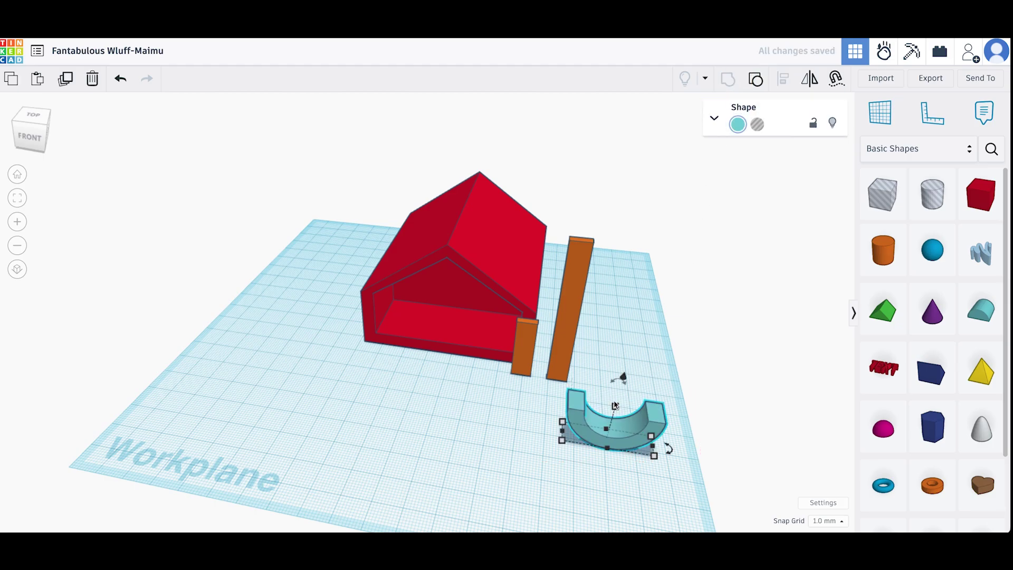
pyautogui.click(758, 125)
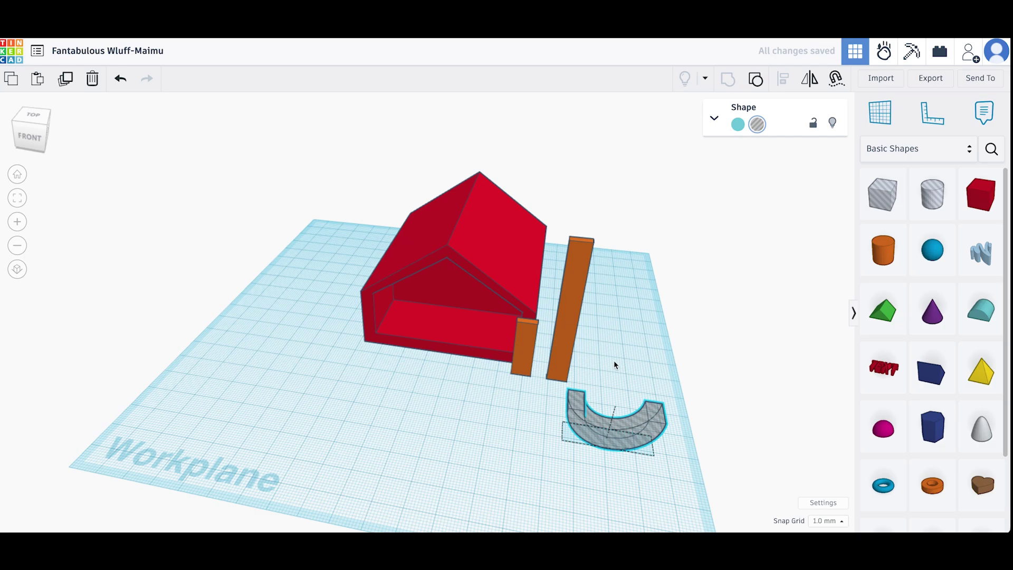
# Move the tall orange board behind the half-ring hole and align both on centre in depth and width
pyautogui.moveTo(569, 364); pyautogui.dragTo(628, 430)
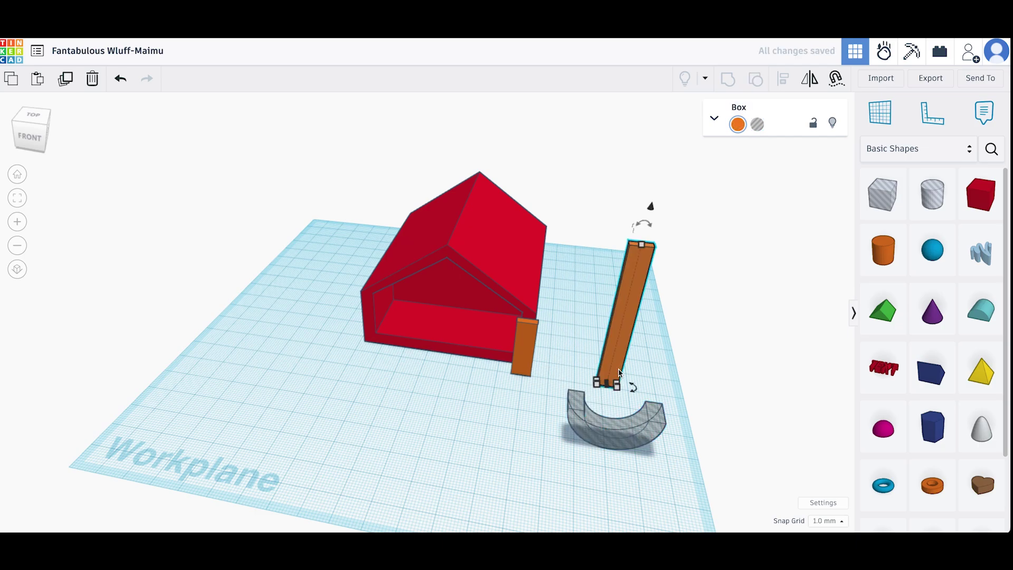
pyautogui.keyDown('shift'); pyautogui.click(616, 435); pyautogui.keyUp('shift')
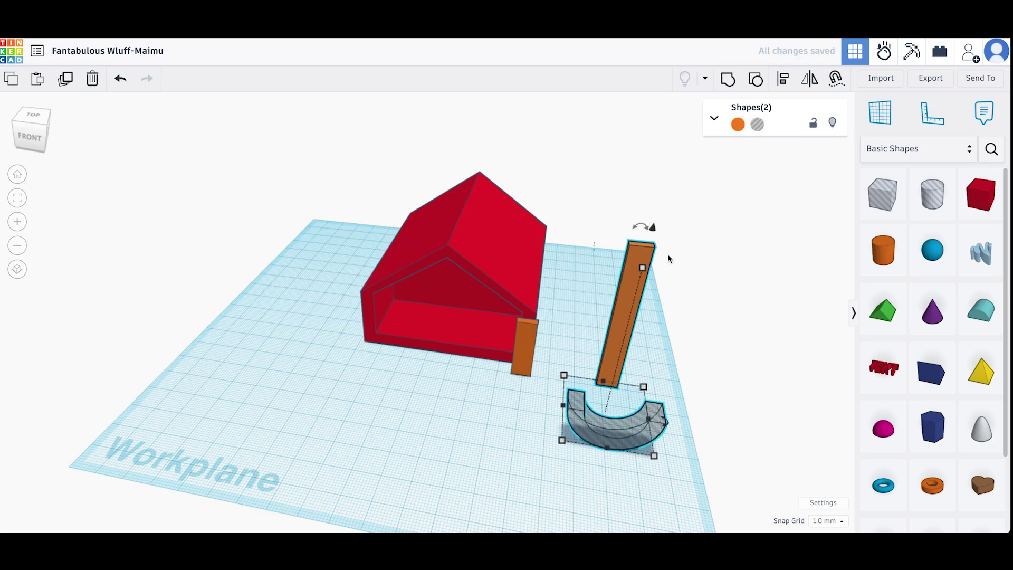
pyautogui.click(783, 78)
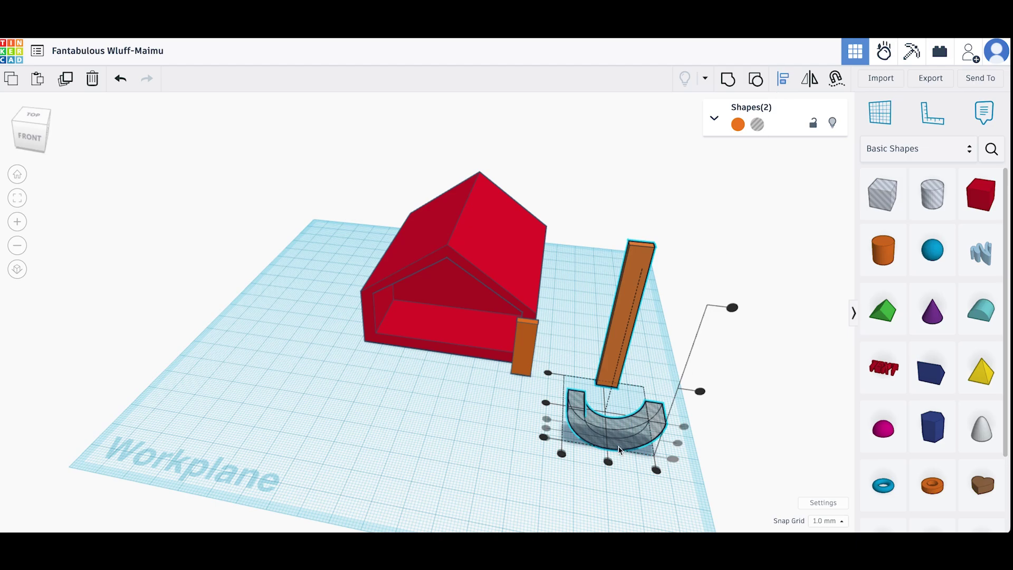
pyautogui.click(546, 403)
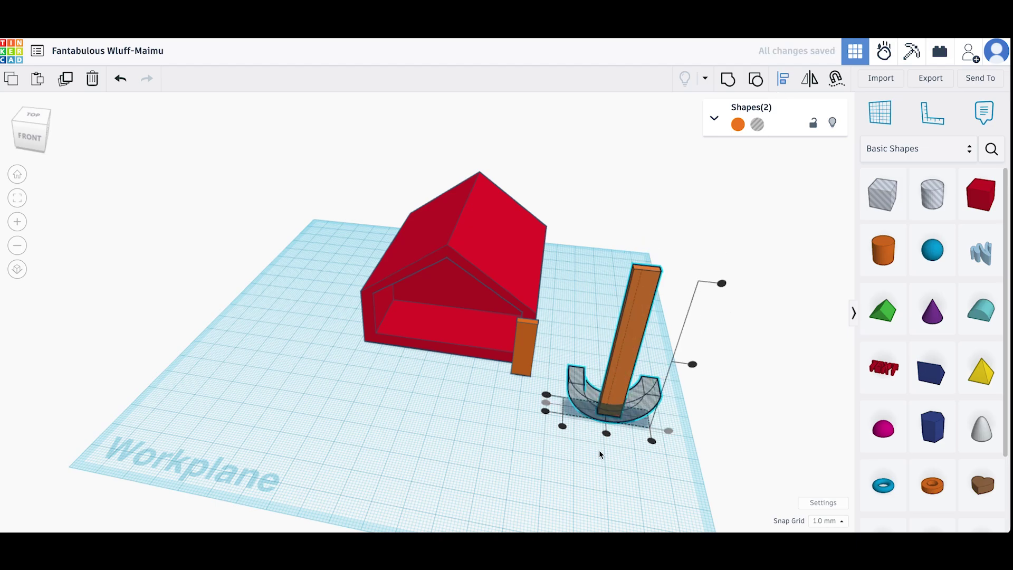
pyautogui.click(606, 433)
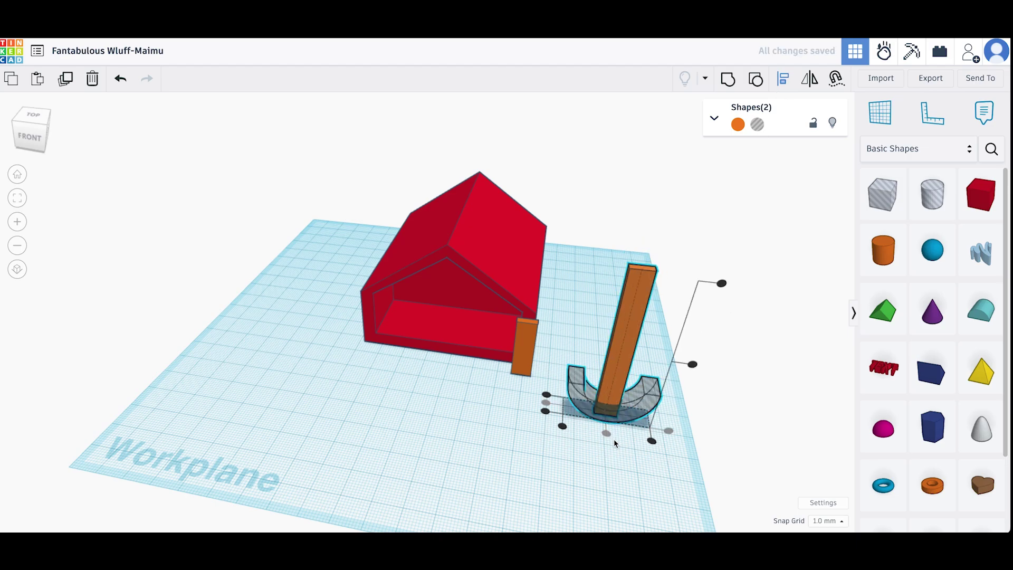
# Raise the tall orange board 4 mm above the workplane, into the half-ring hole
pyautogui.scroll(-2, 596, 441)
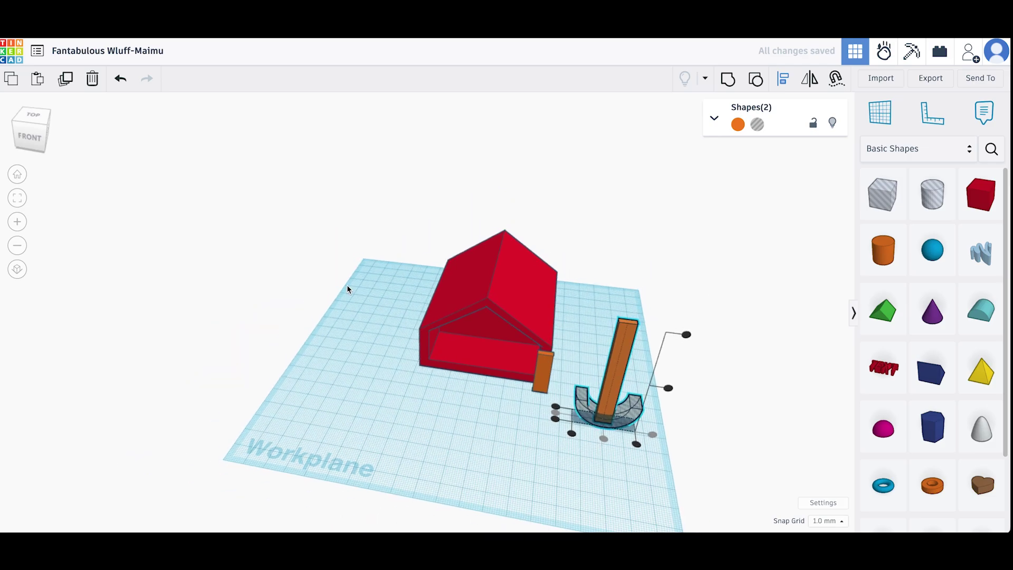
pyautogui.click(45, 125)
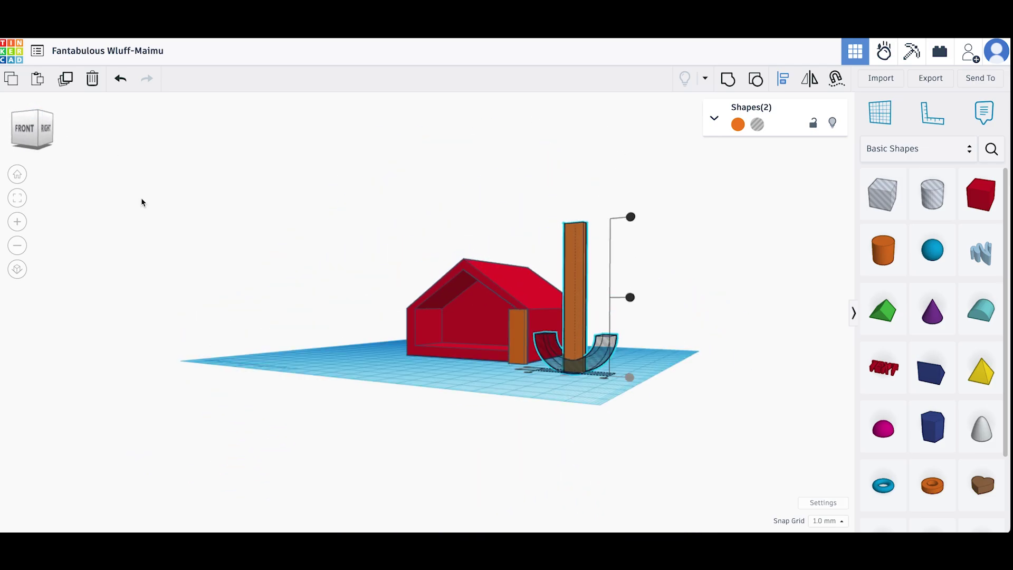
pyautogui.scroll(3, 221, 283)
pyautogui.scroll(-1, 220, 283)
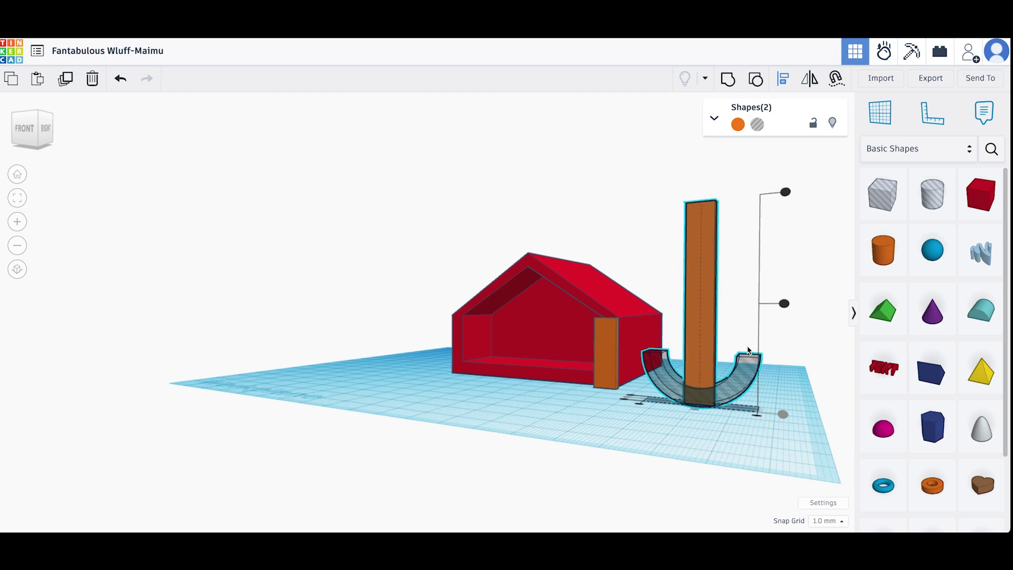
pyautogui.click(608, 192)
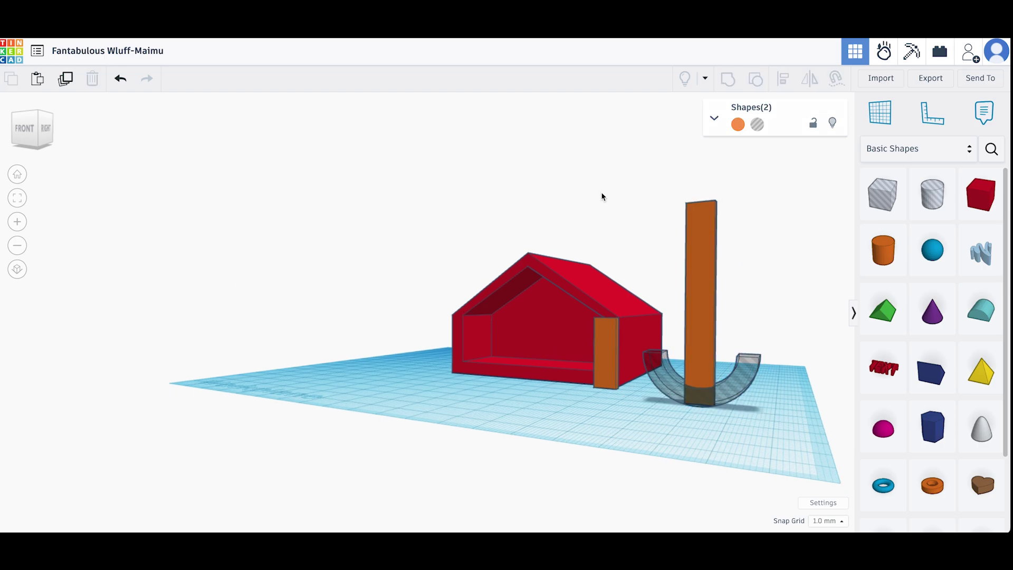
pyautogui.click(702, 243)
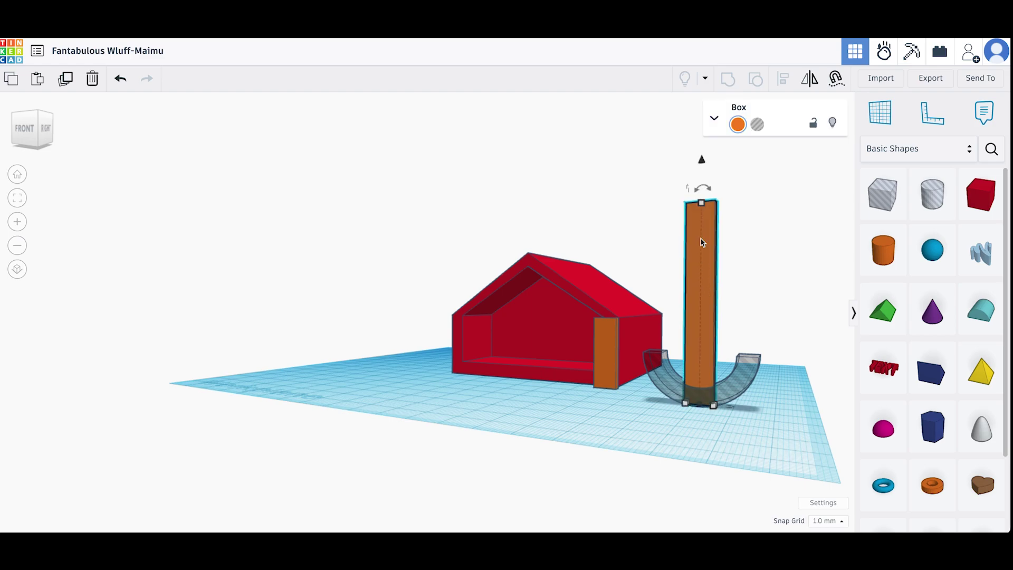
pyautogui.moveTo(701, 160); pyautogui.dragTo(702, 148)
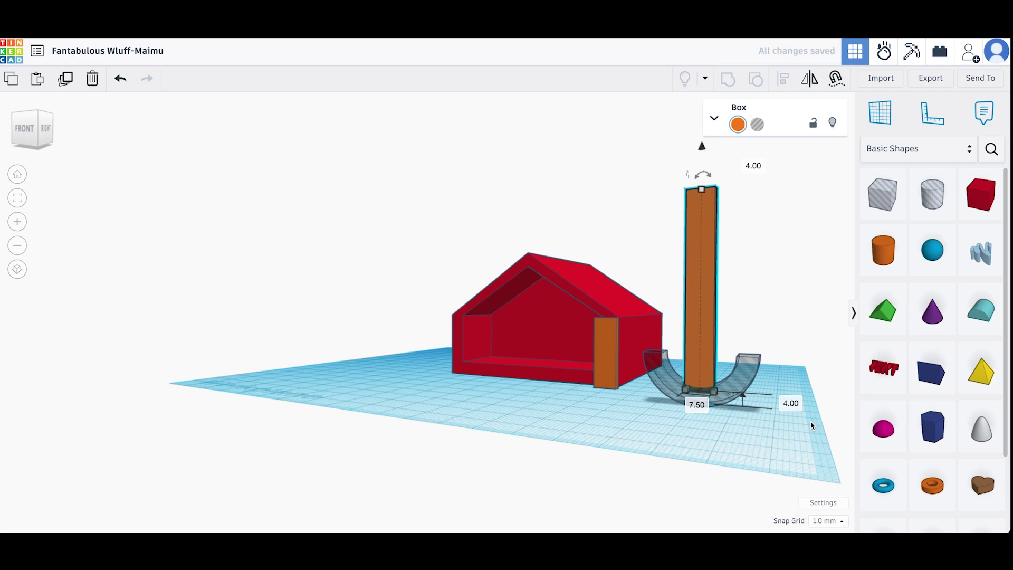
pyautogui.click(776, 338)
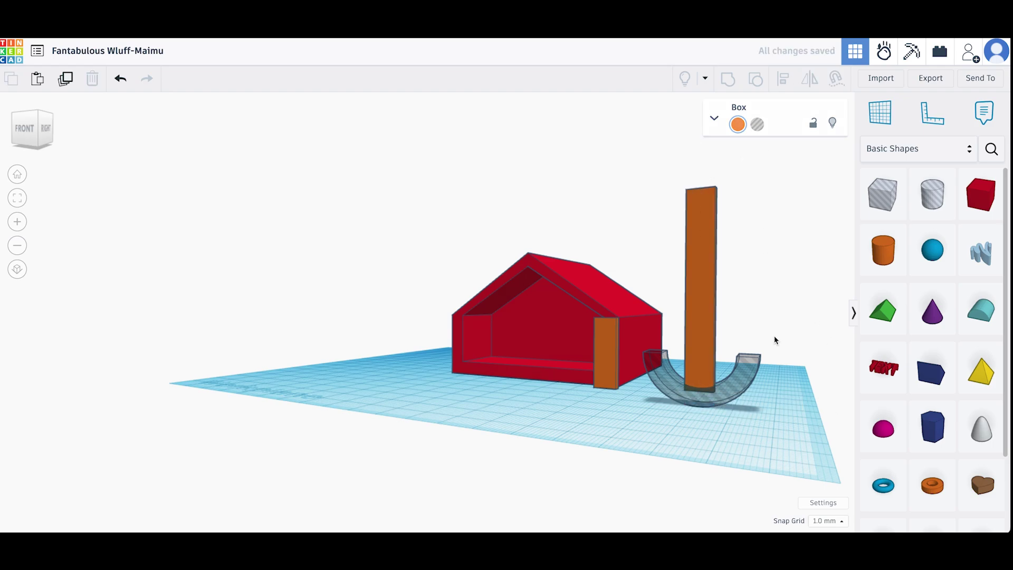
# Group the tall orange board with the half-ring hole to cut its lower end round
pyautogui.moveTo(771, 444); pyautogui.dragTo(680, 163)
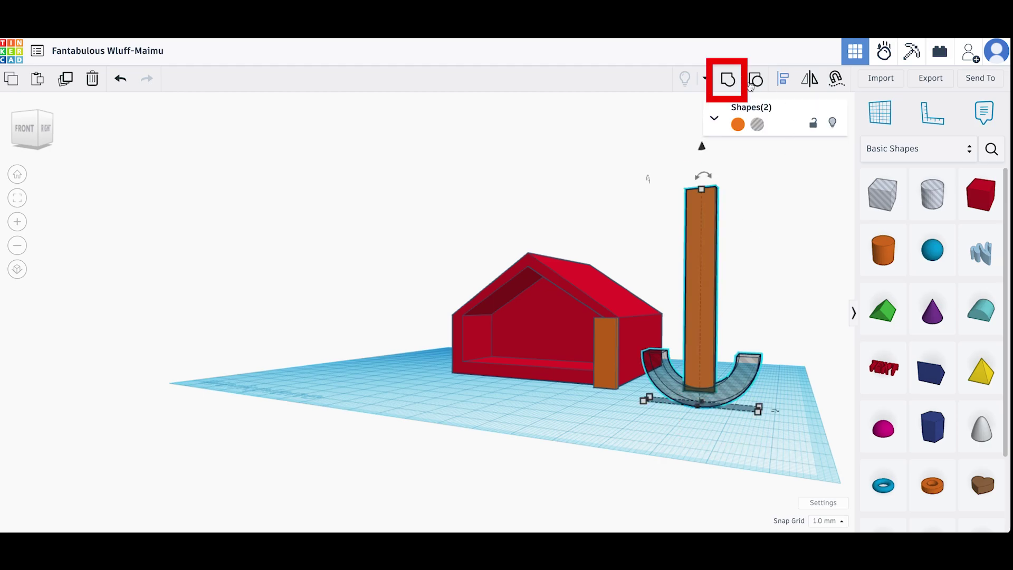
pyautogui.click(728, 80)
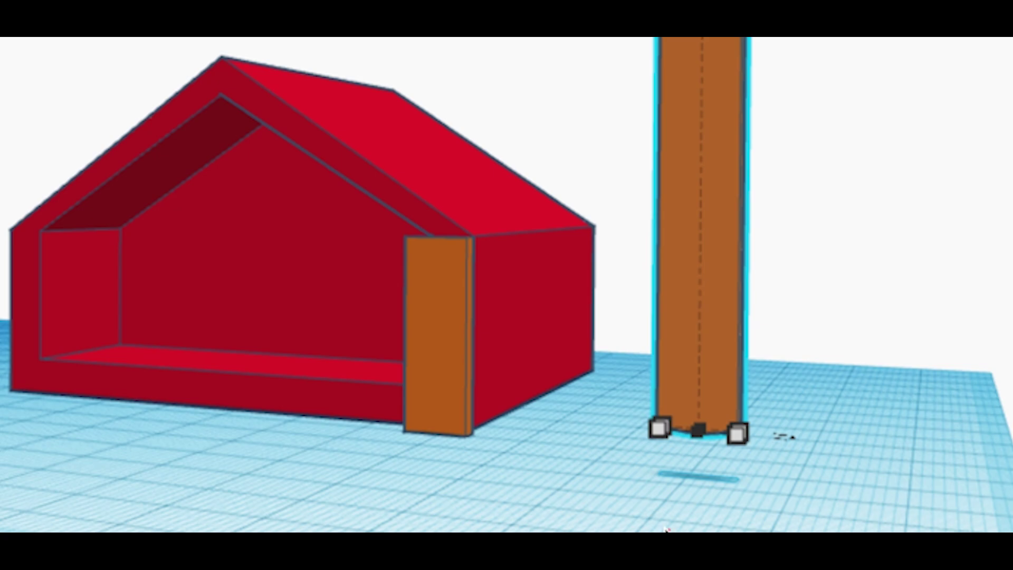
pyautogui.click(665, 528)
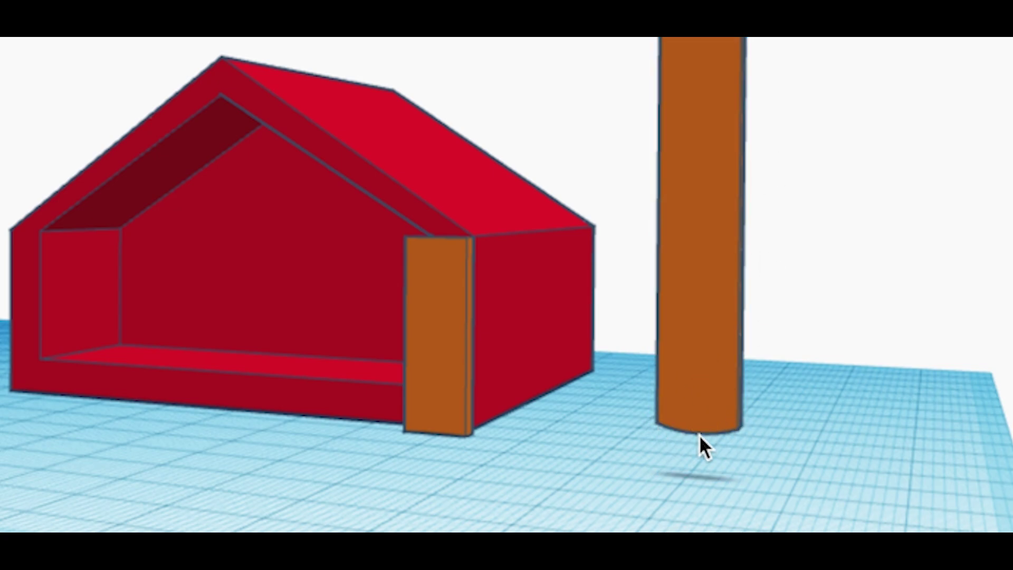
# Try to align the tall orange board with the short orange board in depth
pyautogui.click(442, 389)
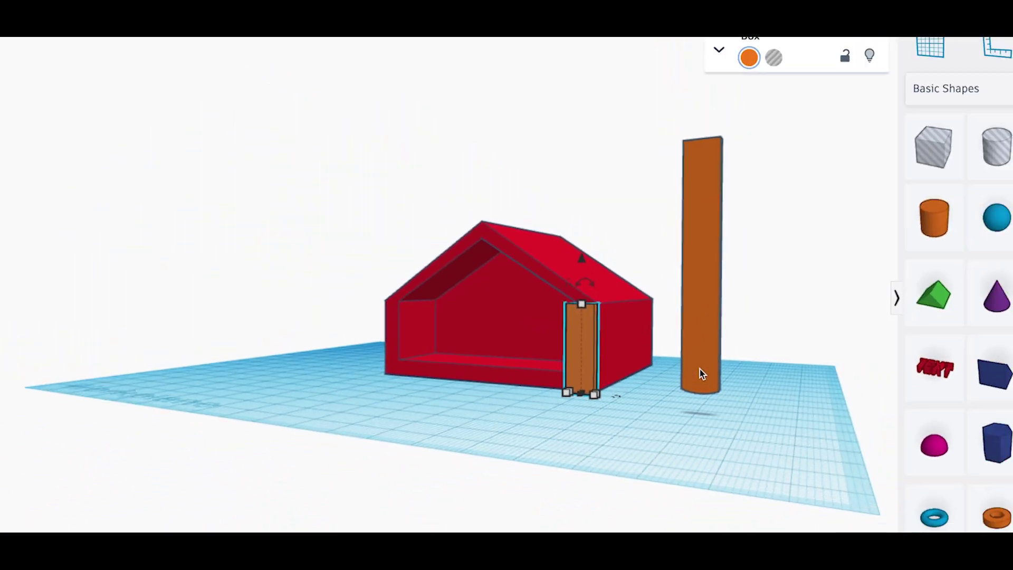
pyautogui.click(699, 369)
pyautogui.click(581, 370)
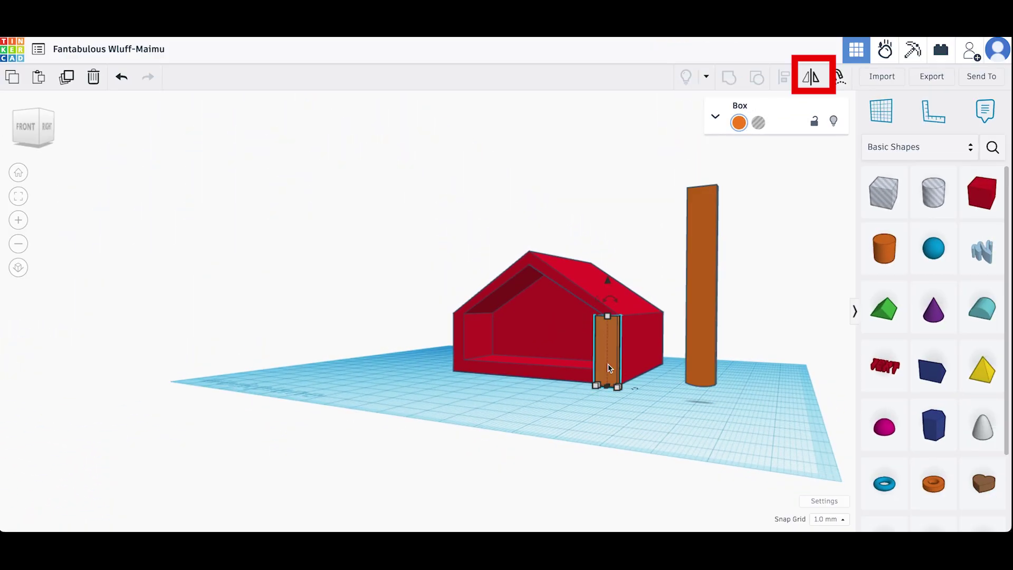
pyautogui.keyDown('shift'); pyautogui.click(707, 361); pyautogui.keyUp('shift')
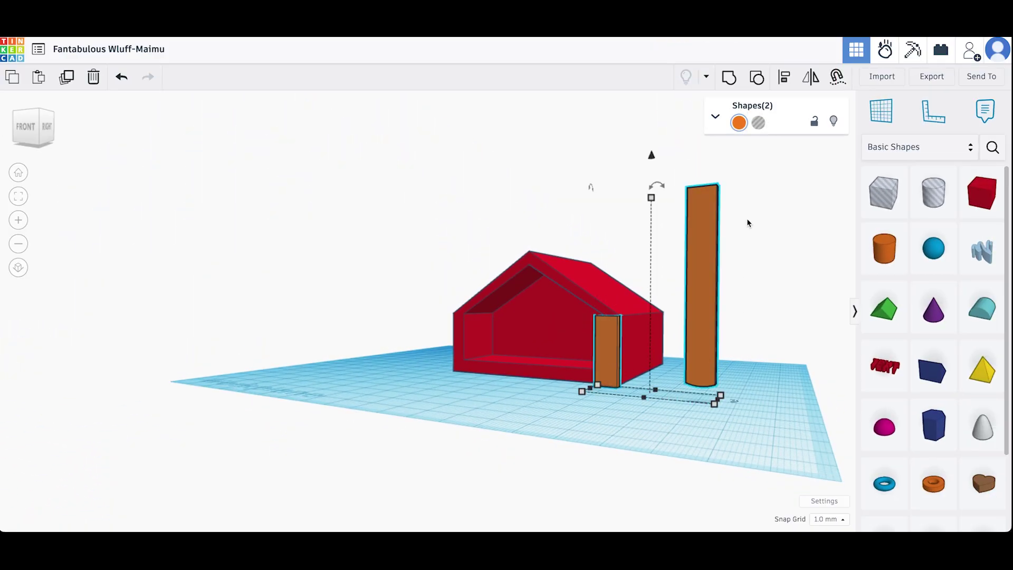
pyautogui.click(785, 77)
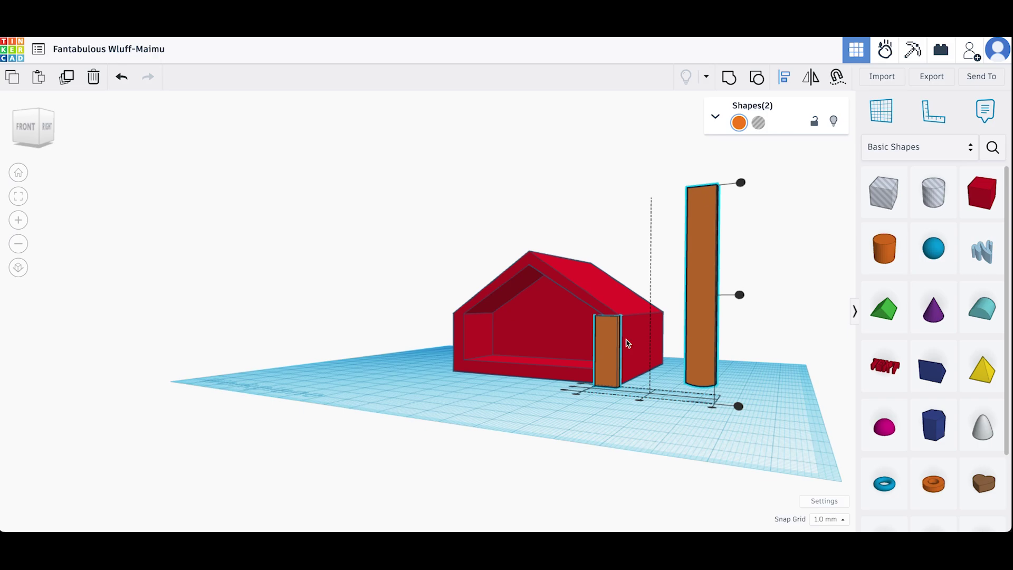
pyautogui.click(573, 386)
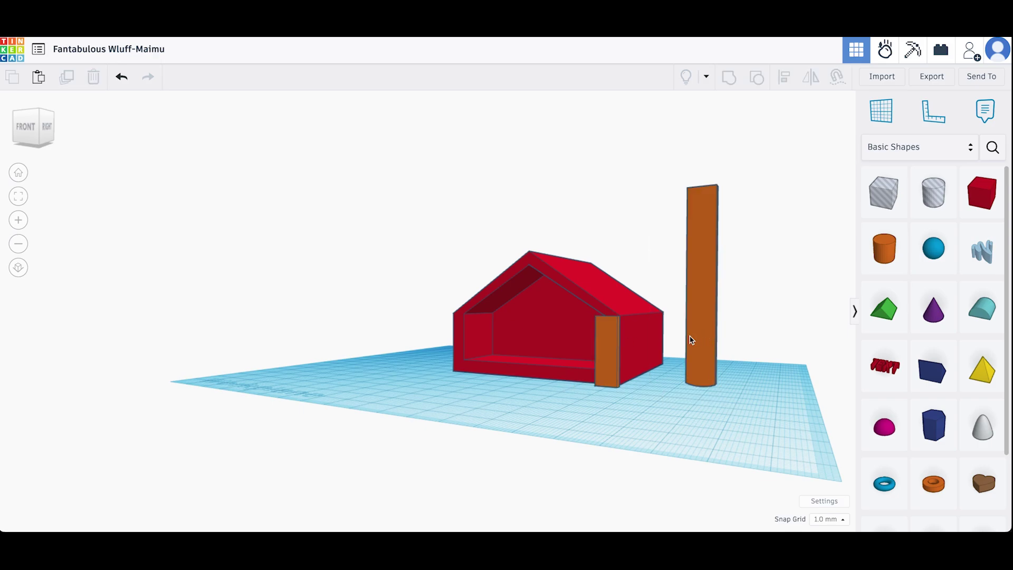
# Move the tall orange board closer to the short board and align both along their back edges
pyautogui.moveTo(689, 340); pyautogui.dragTo(644, 339)
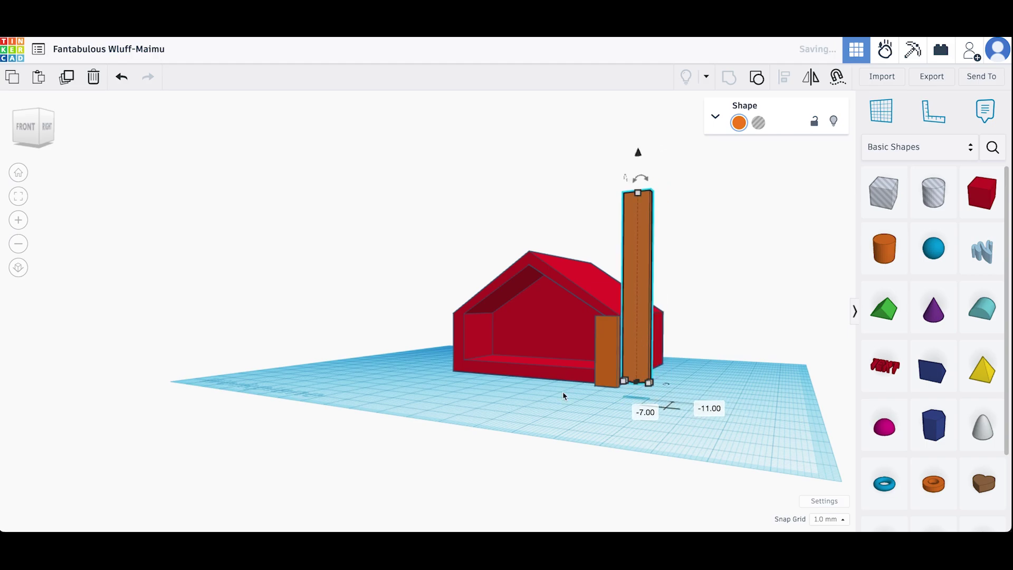
pyautogui.click(30, 128)
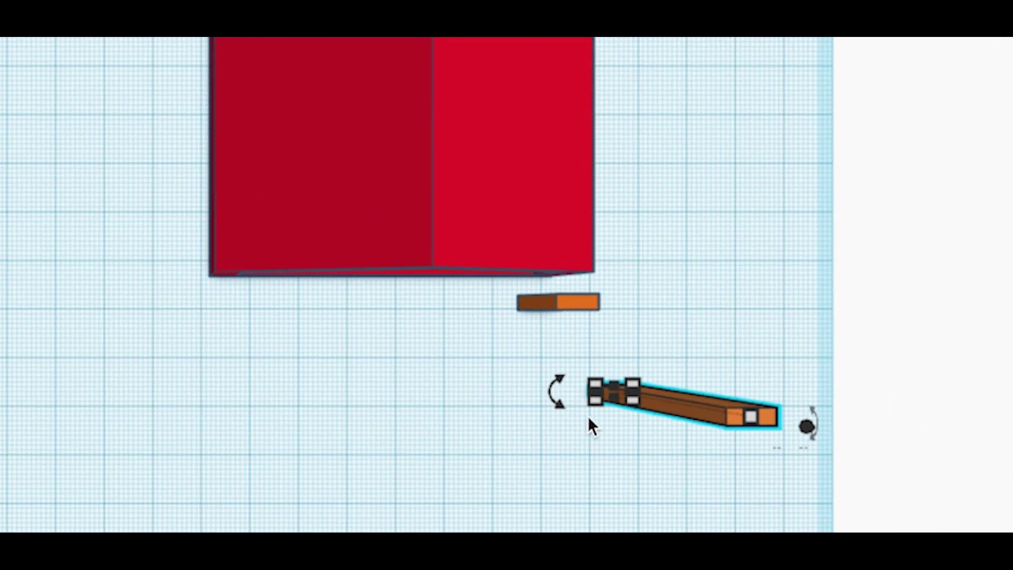
pyautogui.keyDown('shift'); pyautogui.click(567, 300); pyautogui.keyUp('shift')
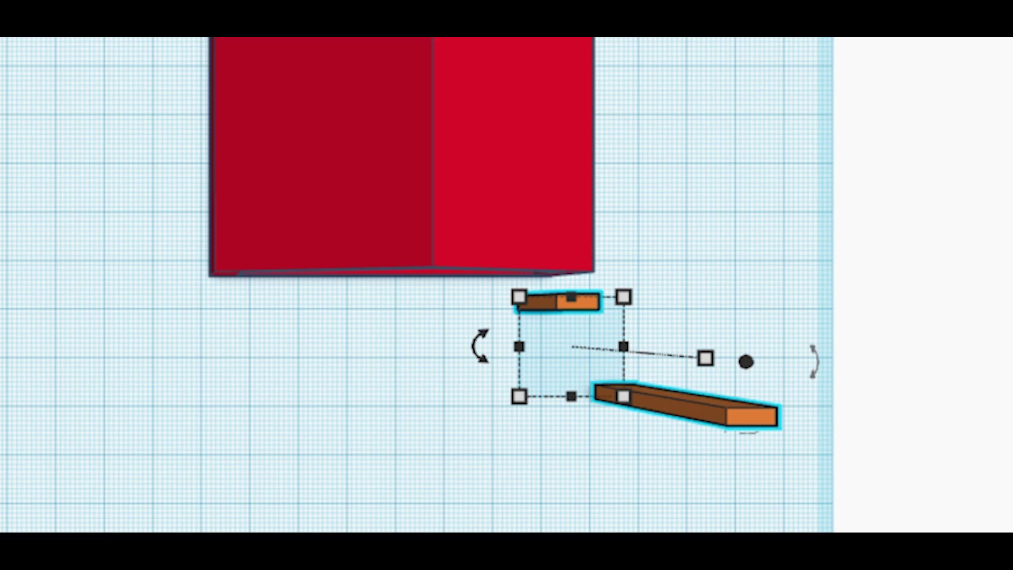
pyautogui.press('l')
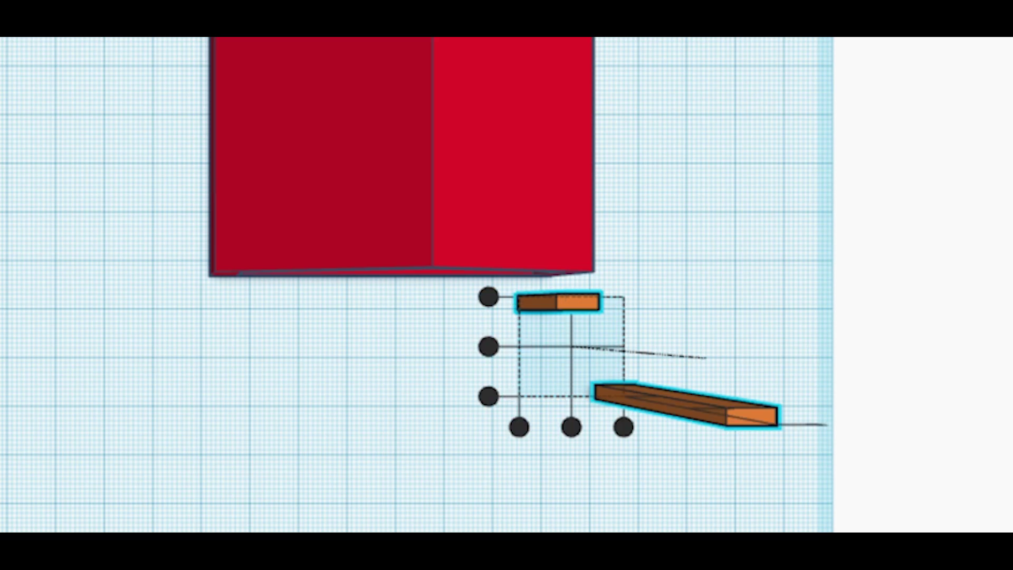
pyautogui.click(488, 298)
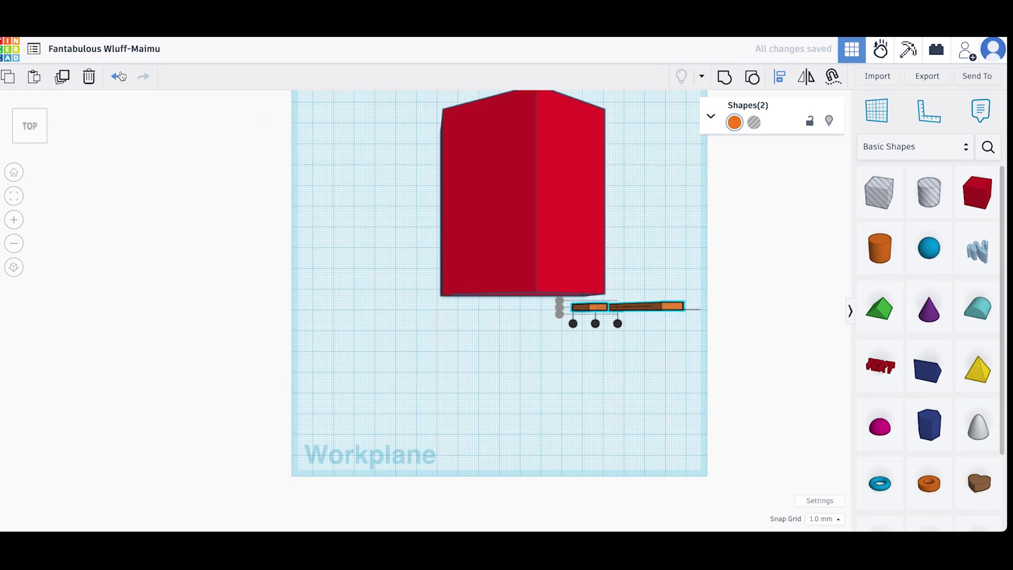
pyautogui.click(31, 139)
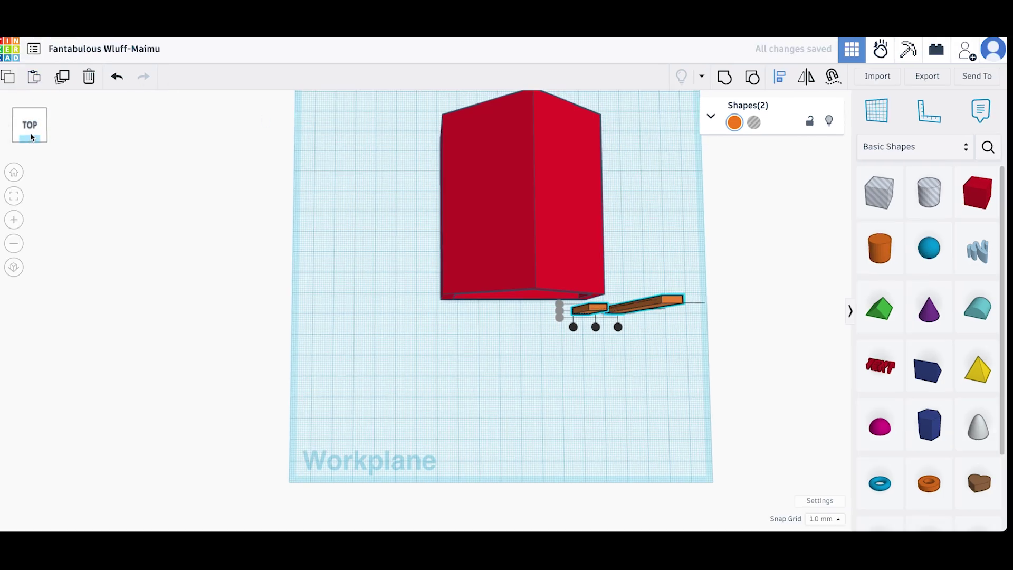
pyautogui.click(31, 137)
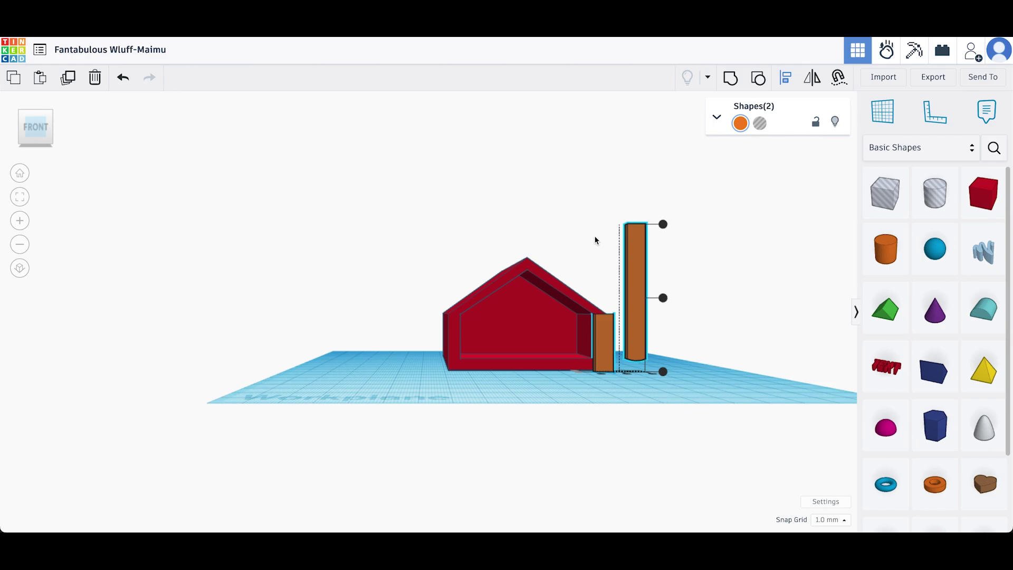
pyautogui.click(451, 189)
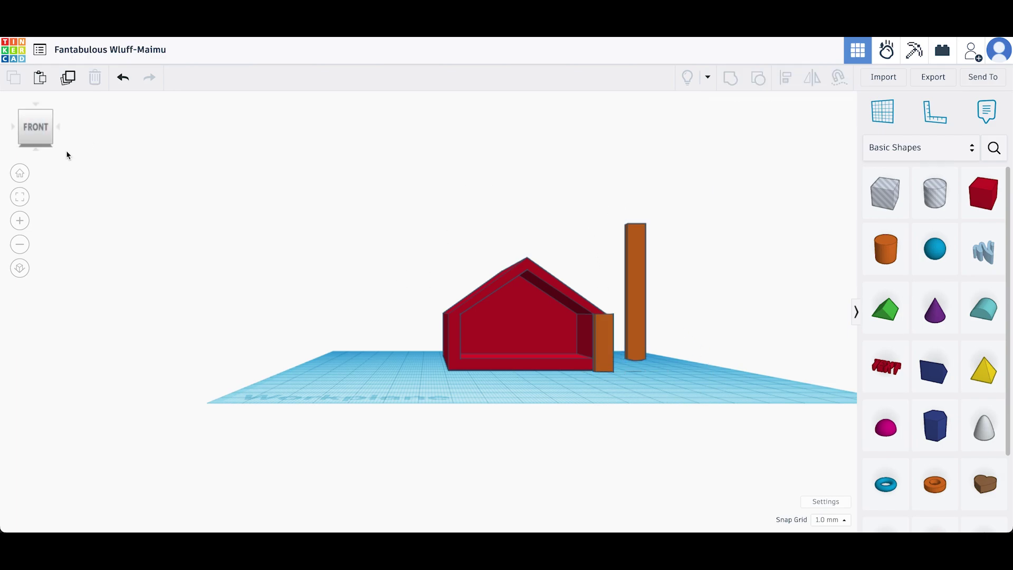
# Rotate the tall orange board 54° to follow the house's roof slope and slide it about 26 mm over the short board
pyautogui.click(49, 141)
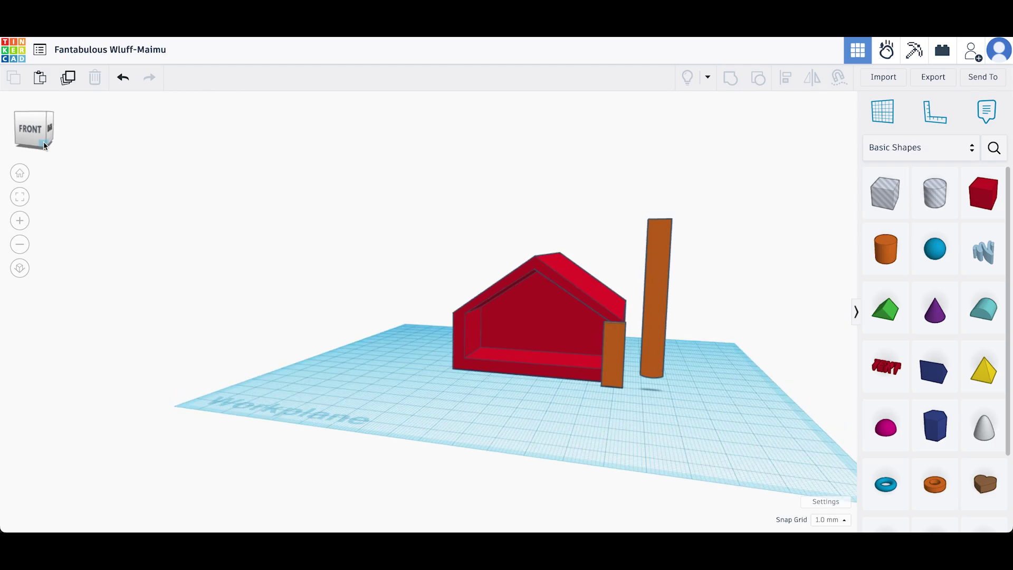
pyautogui.click(45, 145)
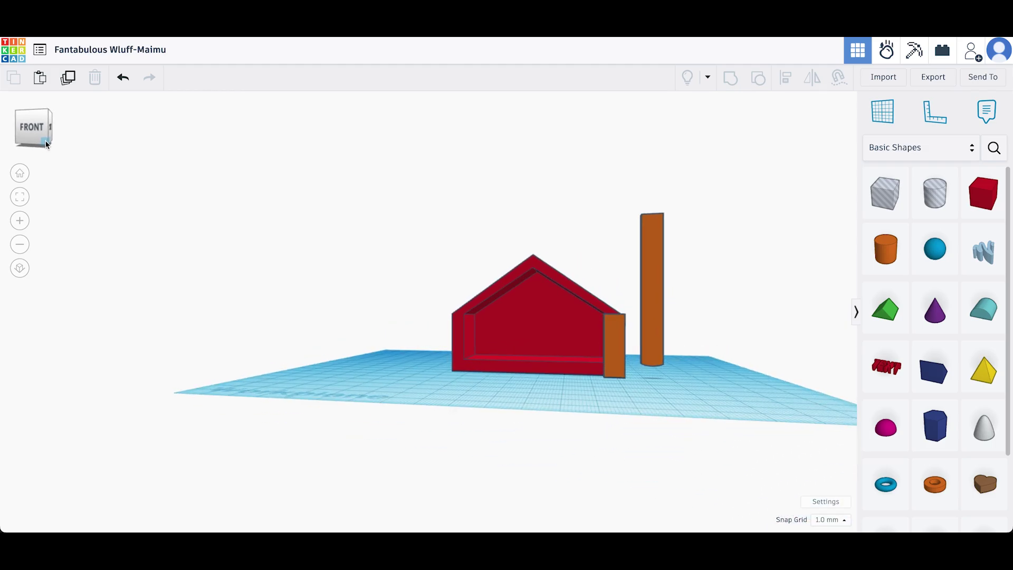
pyautogui.click(656, 252)
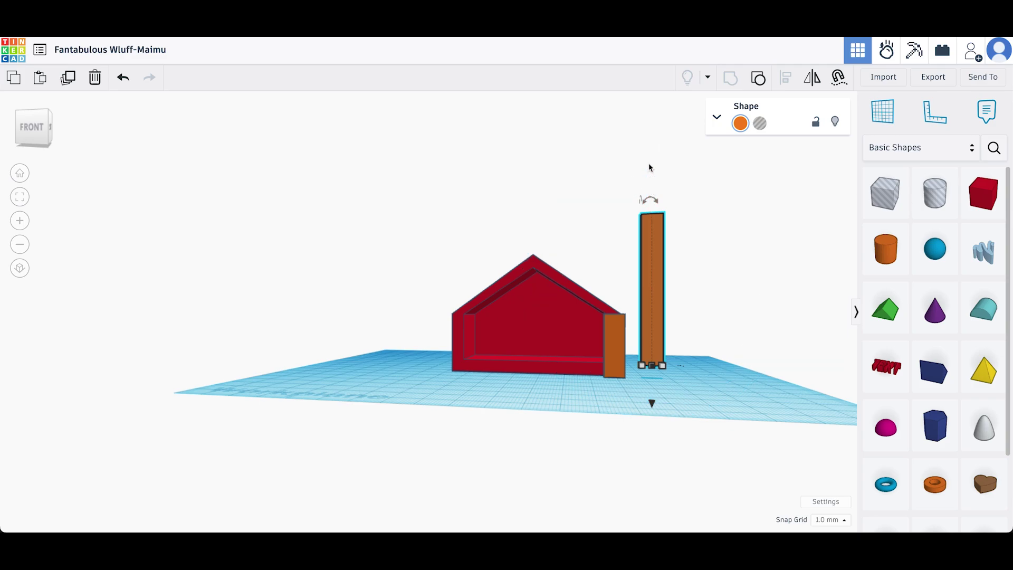
pyautogui.moveTo(647, 197); pyautogui.dragTo(534, 211)
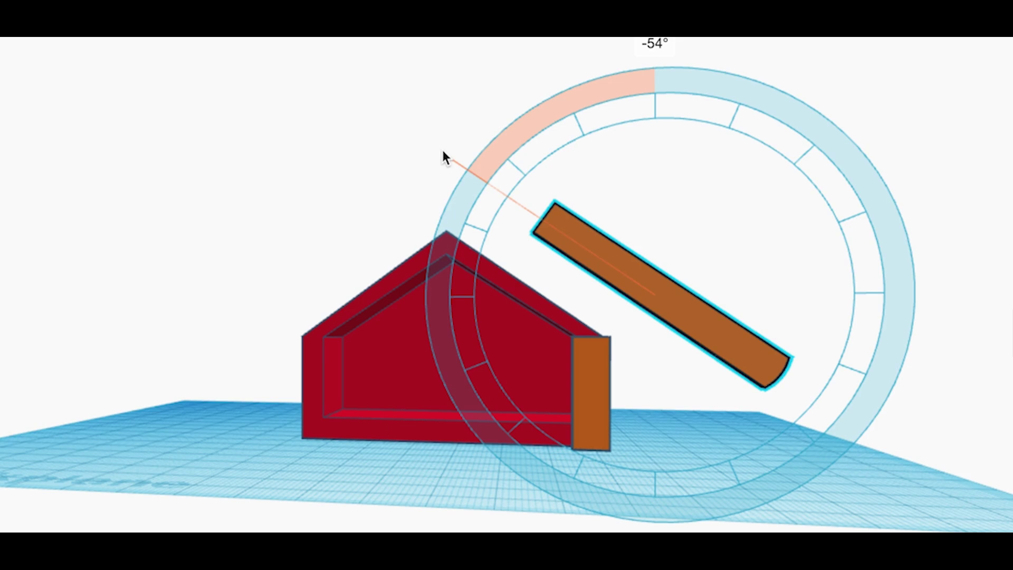
pyautogui.moveTo(443, 157); pyautogui.dragTo(443, 157)
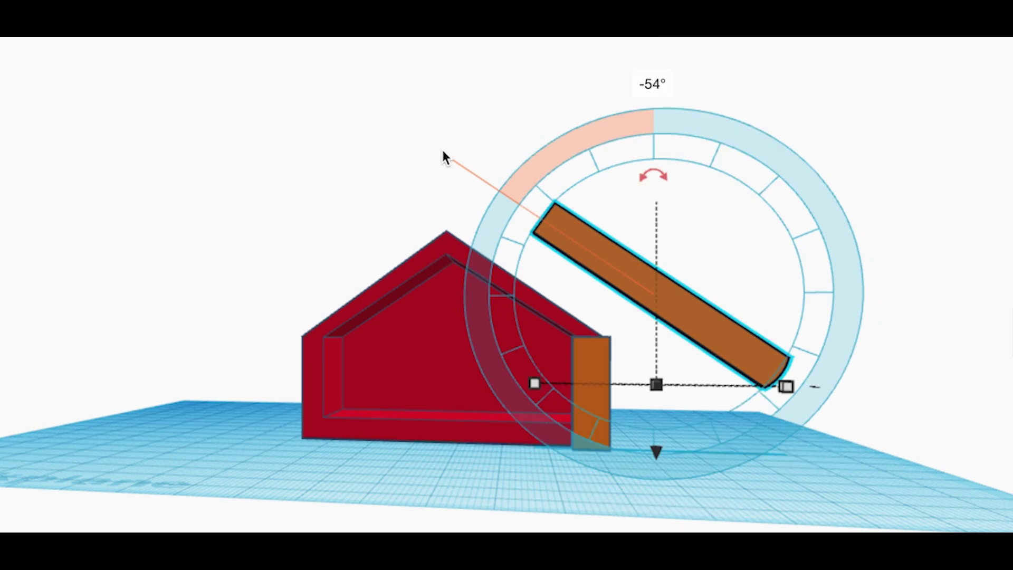
pyautogui.click(898, 373)
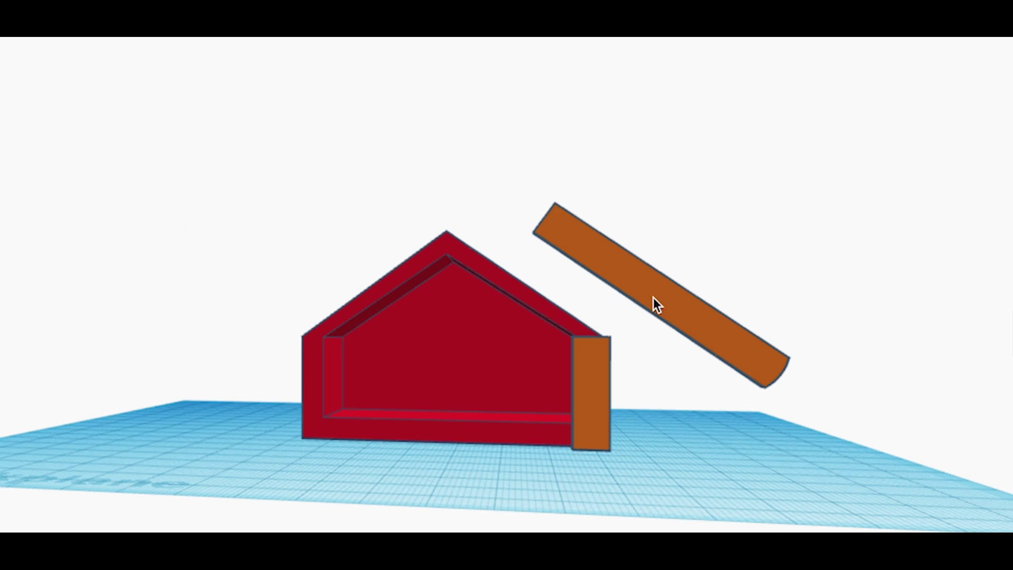
pyautogui.moveTo(654, 298); pyautogui.dragTo(532, 300)
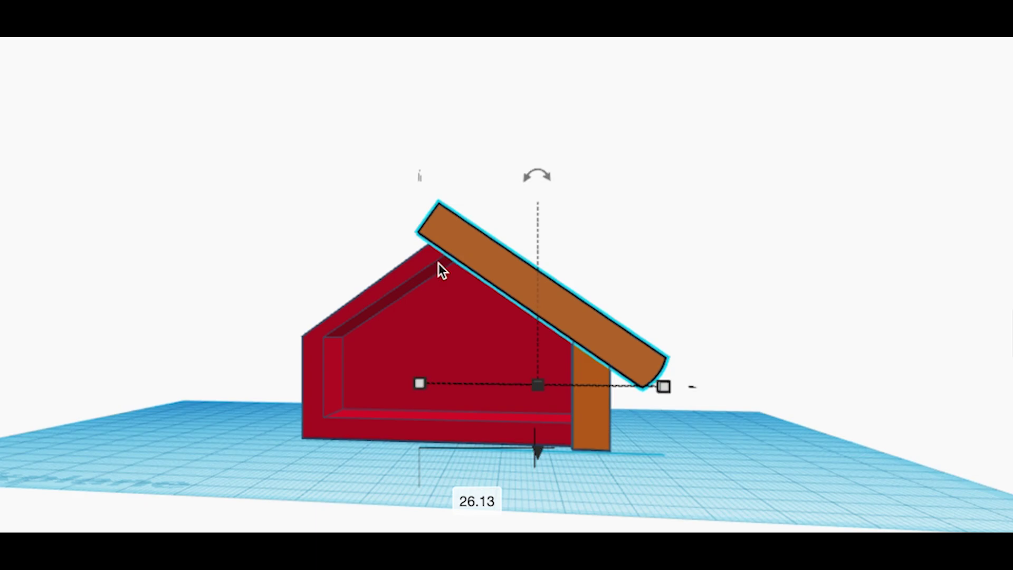
pyautogui.moveTo(533, 300); pyautogui.dragTo(565, 399, button='right')
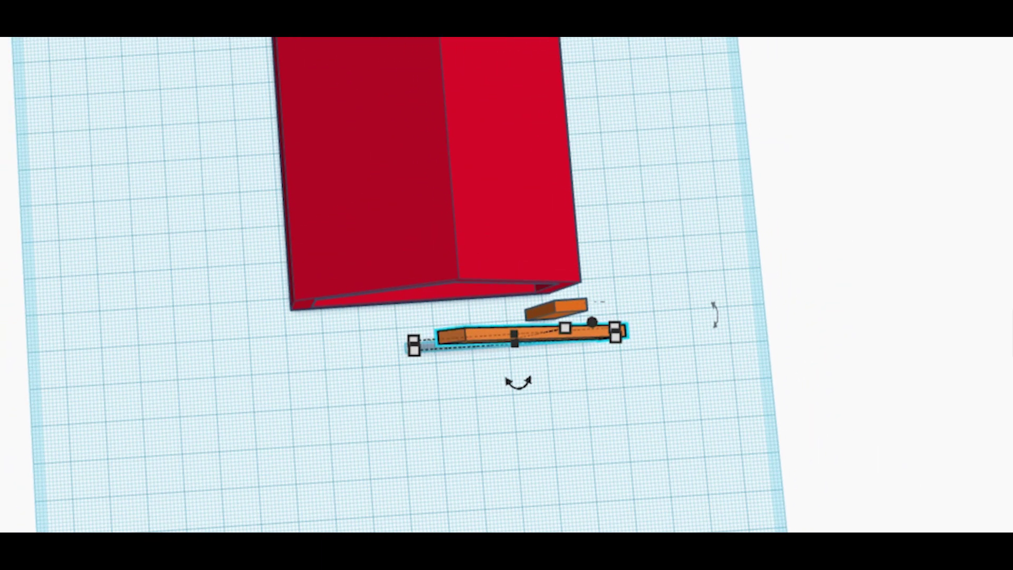
# Align the slanted orange board and the short upright board on centre in depth
pyautogui.click(578, 308)
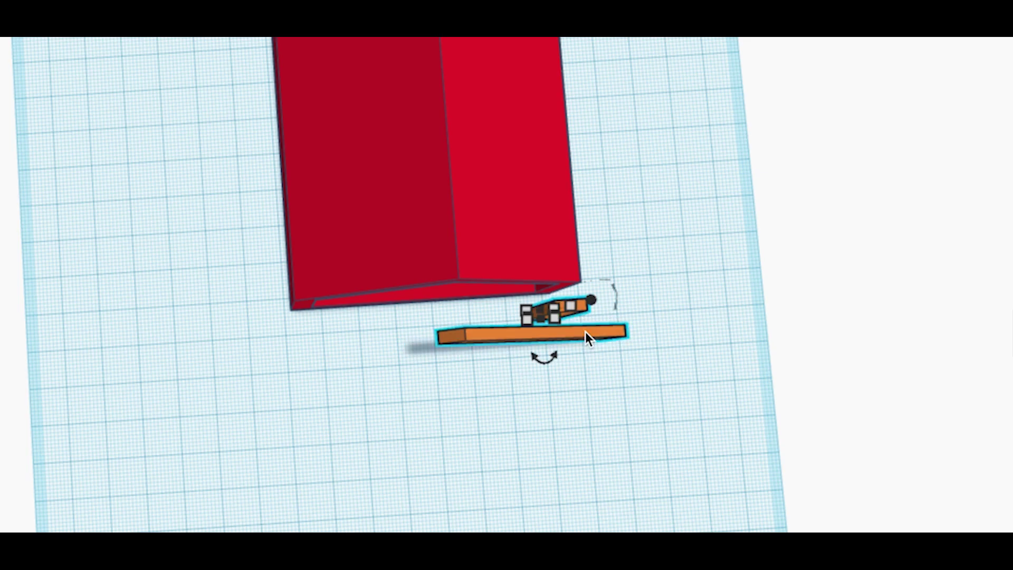
pyautogui.keyDown('shift'); pyautogui.click(585, 332); pyautogui.keyUp('shift')
pyautogui.press('l')
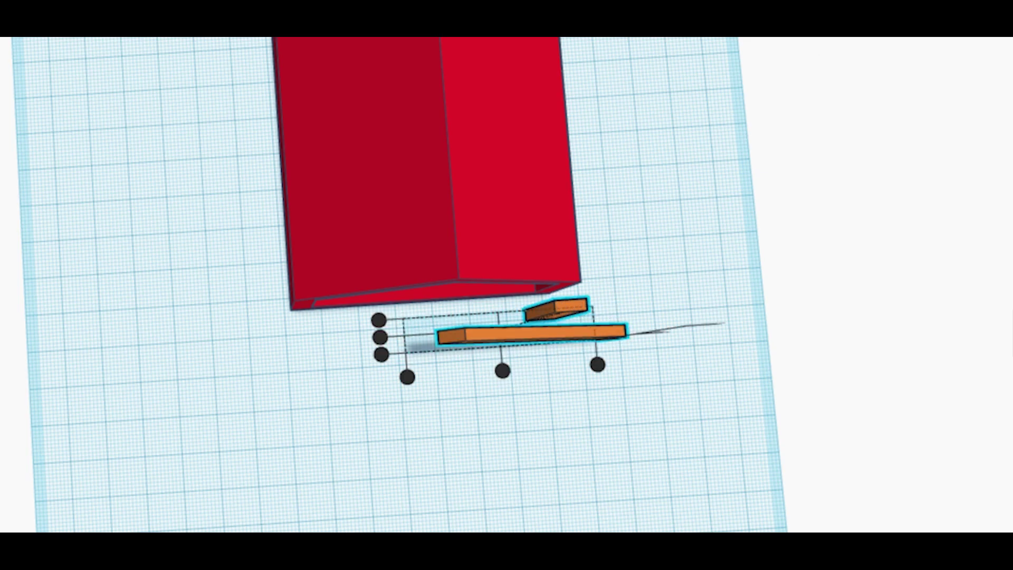
pyautogui.click(377, 335)
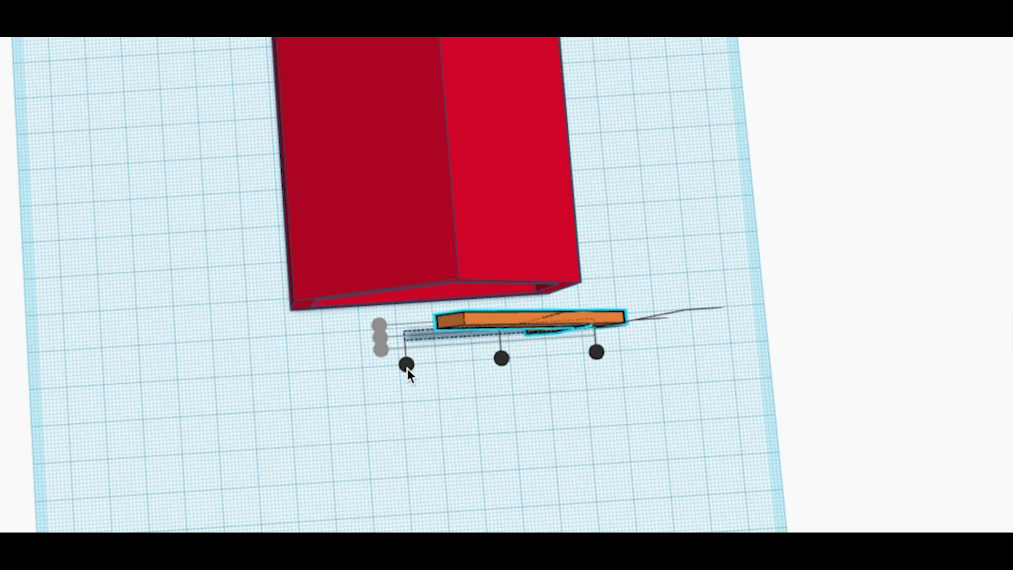
pyautogui.moveTo(507, 370); pyautogui.dragTo(453, 348, button='right')
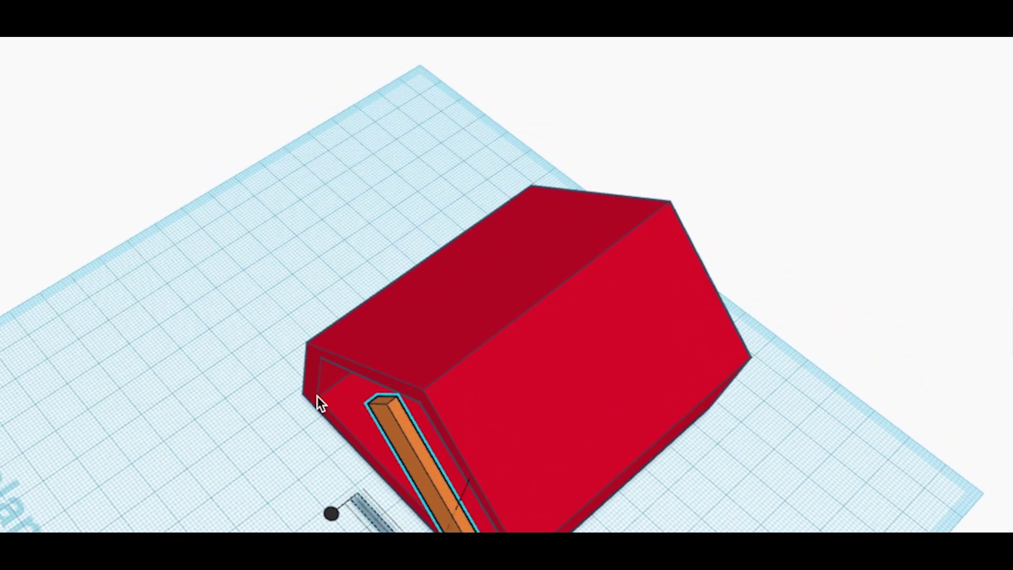
pyautogui.click(201, 403)
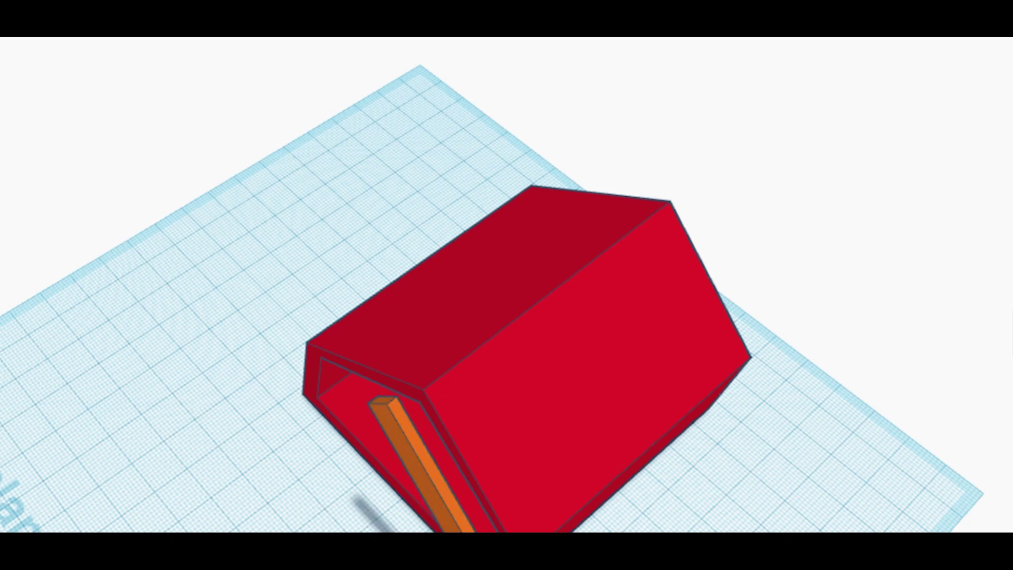
# Group the slanted orange board and the short upright board into one shape
pyautogui.moveTo(507, 285); pyautogui.dragTo(553, 290, button='right')
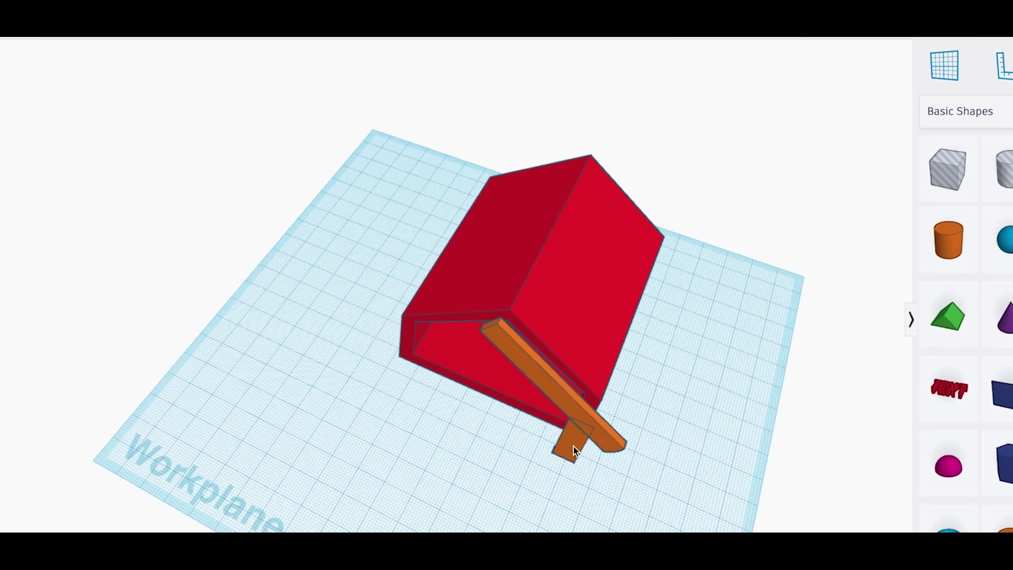
pyautogui.click(573, 446)
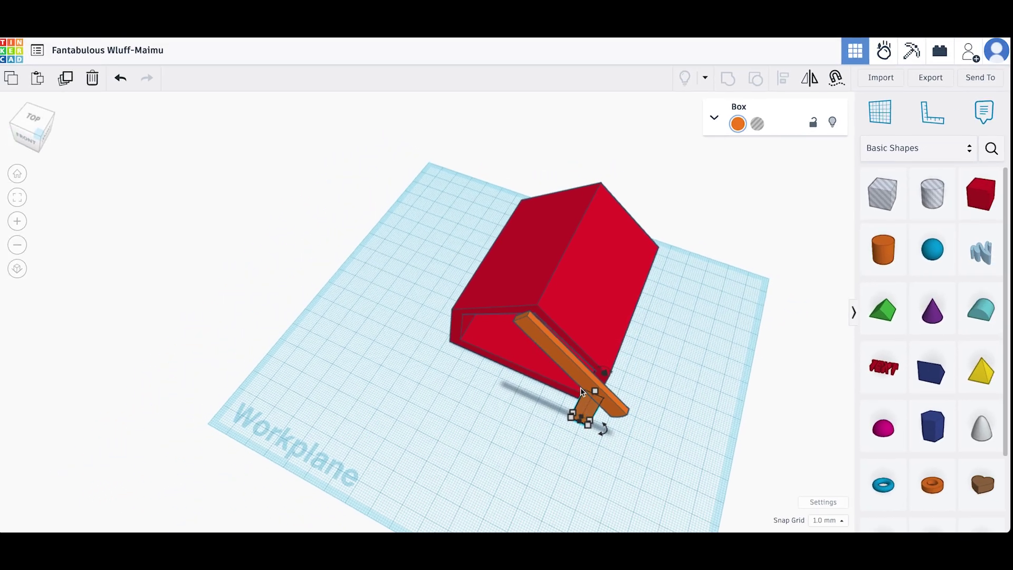
pyautogui.keyDown('shift'); pyautogui.click(581, 383); pyautogui.keyUp('shift')
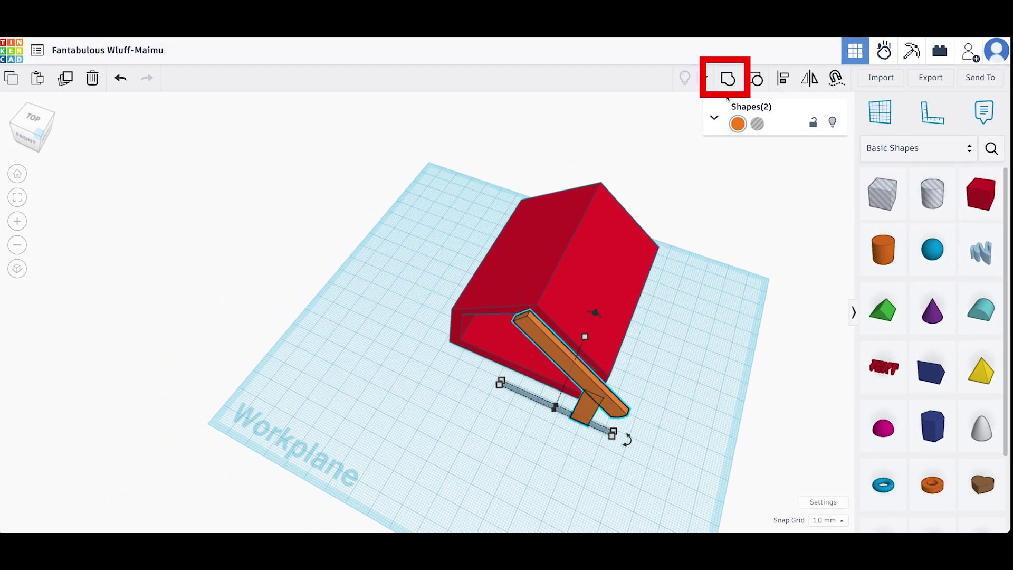
pyautogui.click(728, 80)
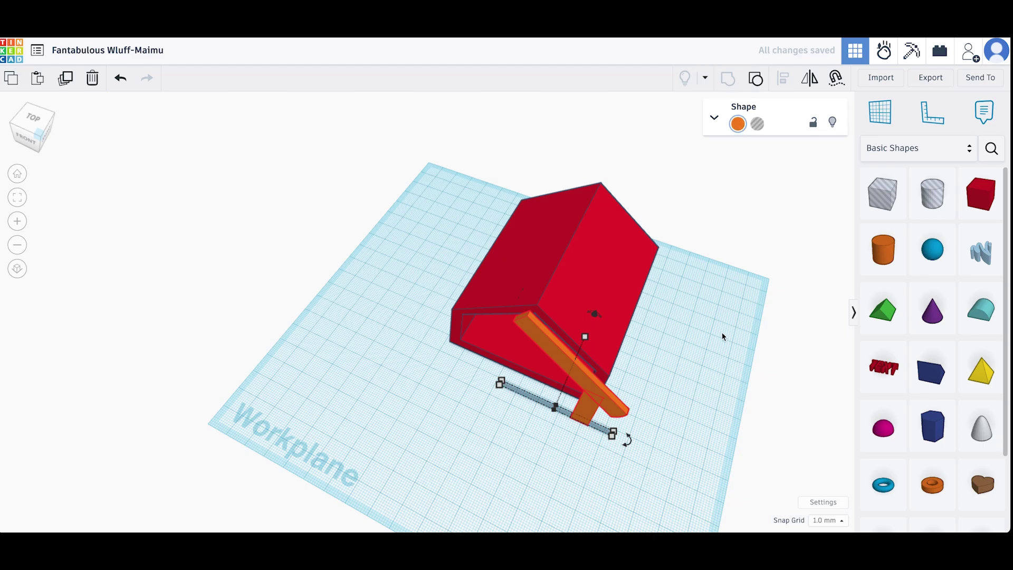
pyautogui.click(641, 424)
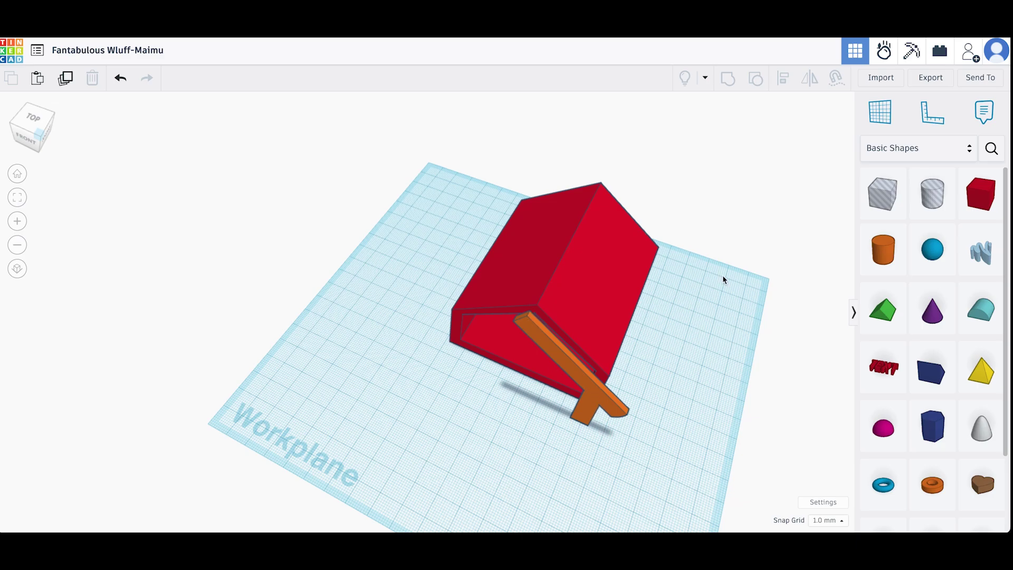
# Add a box, make it a hole, and move it to the front opening of the house beside the orange frame
pyautogui.moveTo(980, 194); pyautogui.dragTo(451, 428)
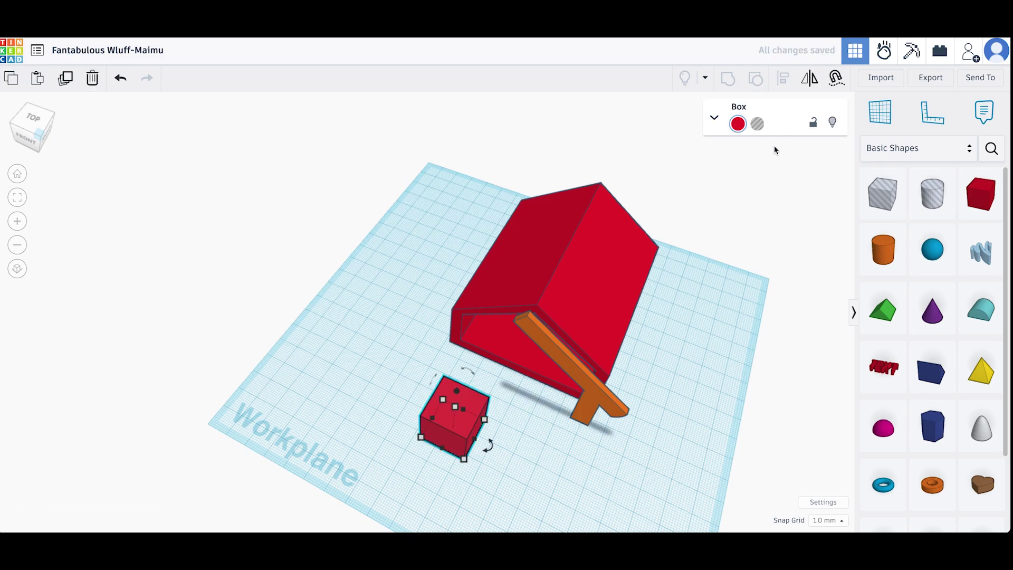
pyautogui.press('h')
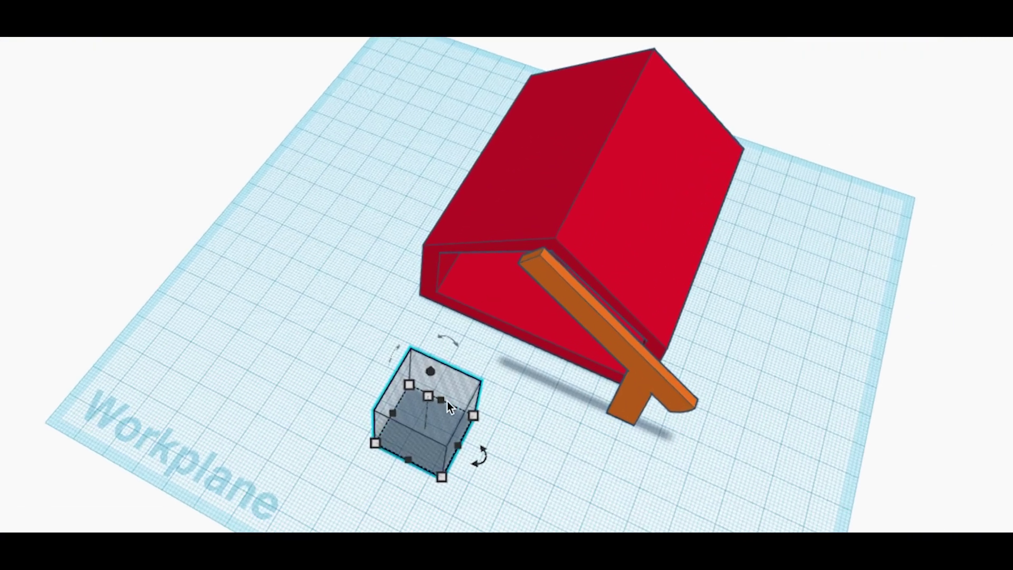
pyautogui.moveTo(426, 413); pyautogui.dragTo(516, 305)
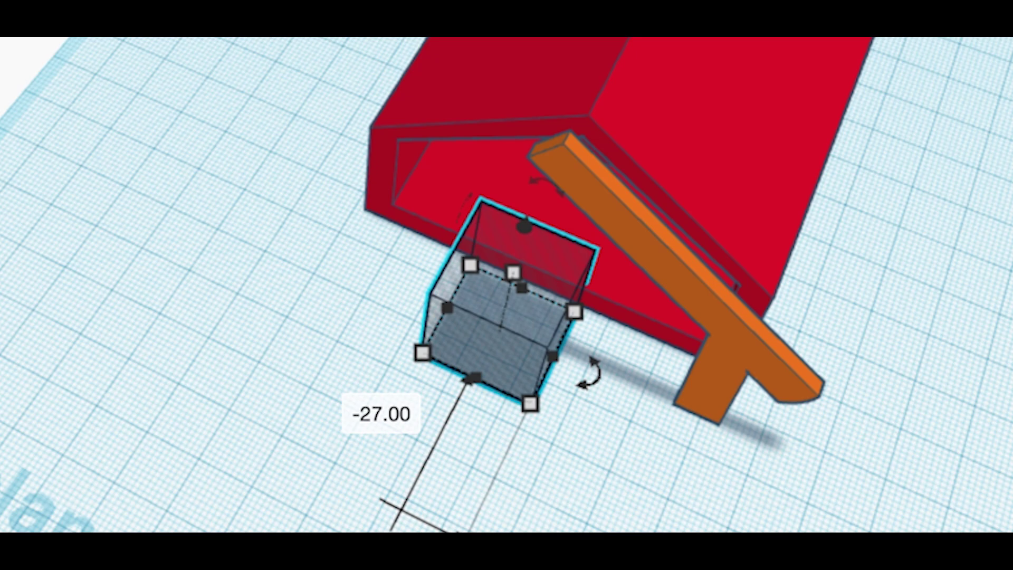
pyautogui.moveTo(516, 304); pyautogui.dragTo(557, 227, button='right')
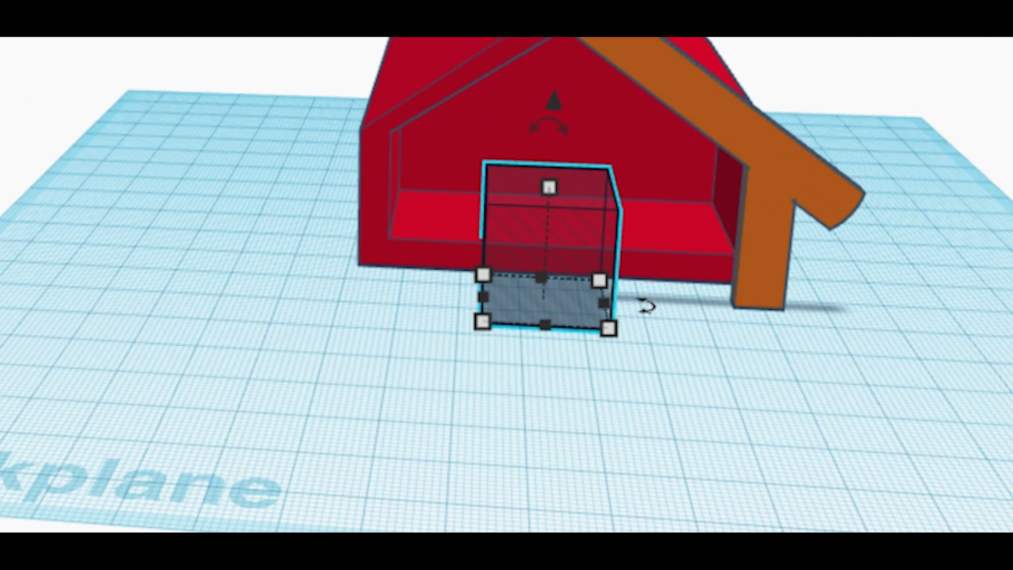
# Raise the hole box 38 mm and position it over the upper end of the slanted orange beam
pyautogui.moveTo(575, 377); pyautogui.dragTo(561, 375, button='right')
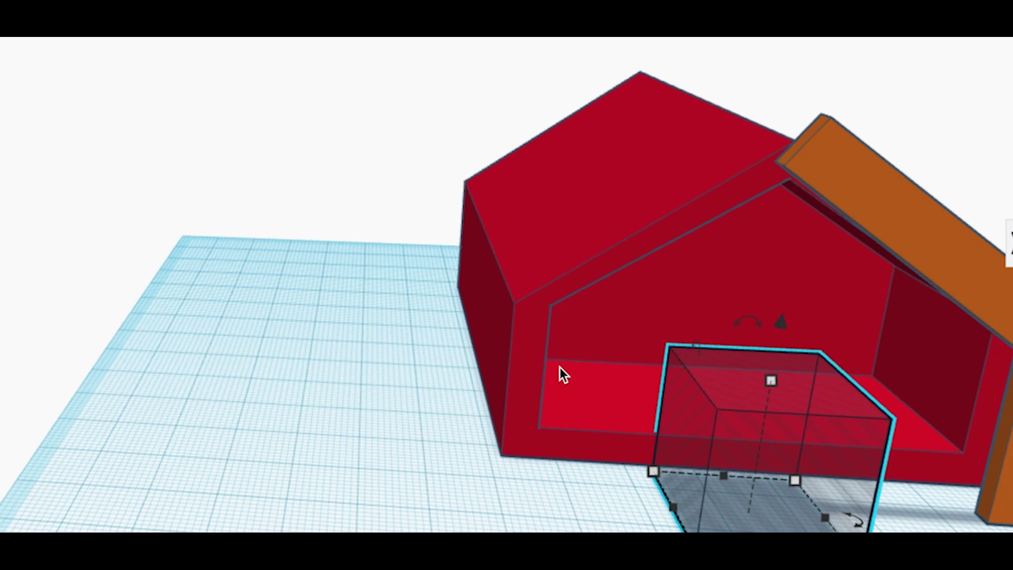
pyautogui.moveTo(783, 324); pyautogui.dragTo(796, 38)
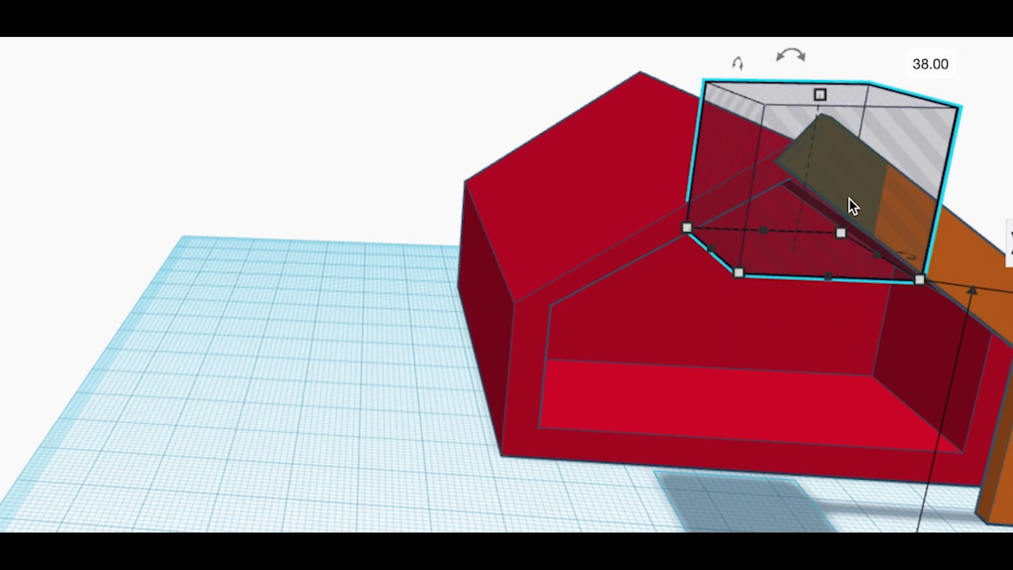
pyautogui.moveTo(862, 192); pyautogui.dragTo(800, 192)
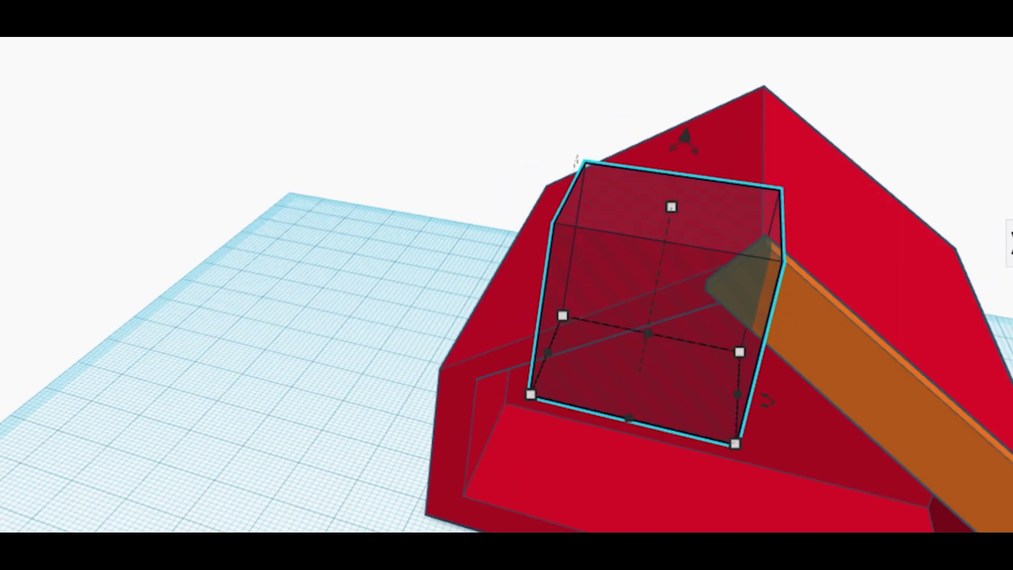
pyautogui.scroll(3, 314, 298)
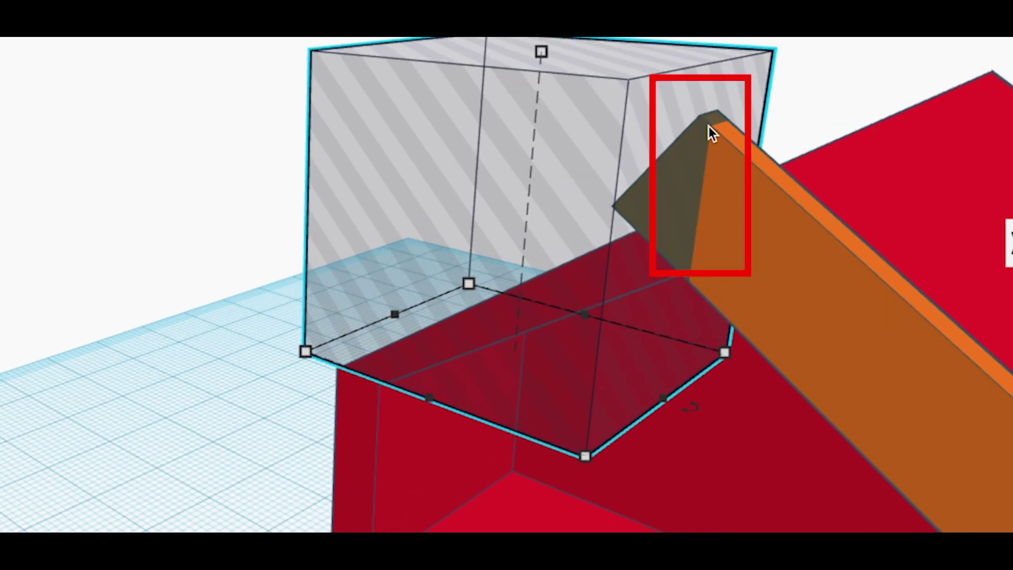
pyautogui.moveTo(529, 140)
pyautogui.mouseDown()
pyautogui.moveTo(512, 130)
pyautogui.moveTo(545, 134)
pyautogui.mouseUp()
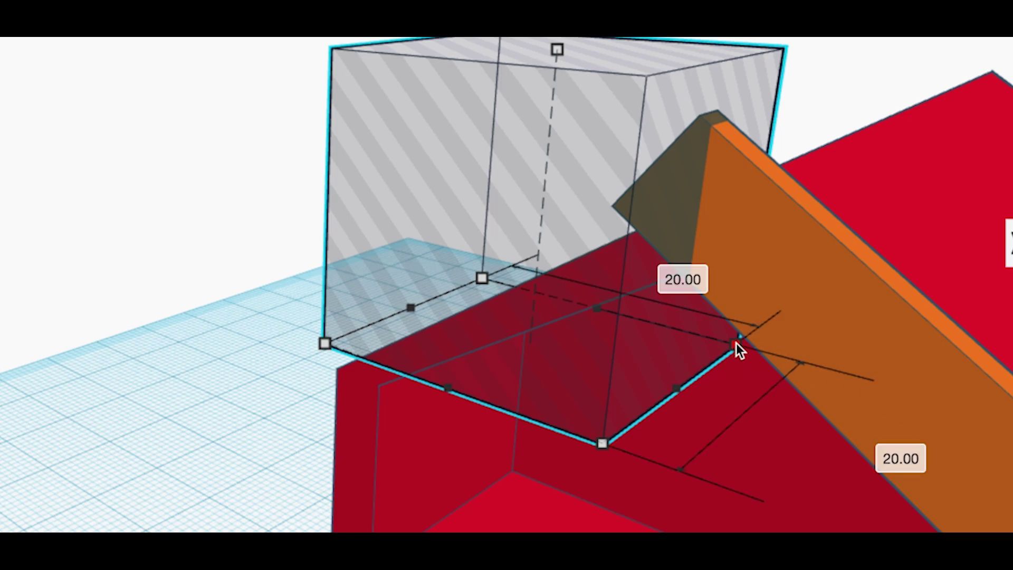
# Shrink the hole box to about 11 mm deep, keeping its edge lined up with the roof peak at the beam's upper end
pyautogui.moveTo(736, 343); pyautogui.dragTo(701, 377)
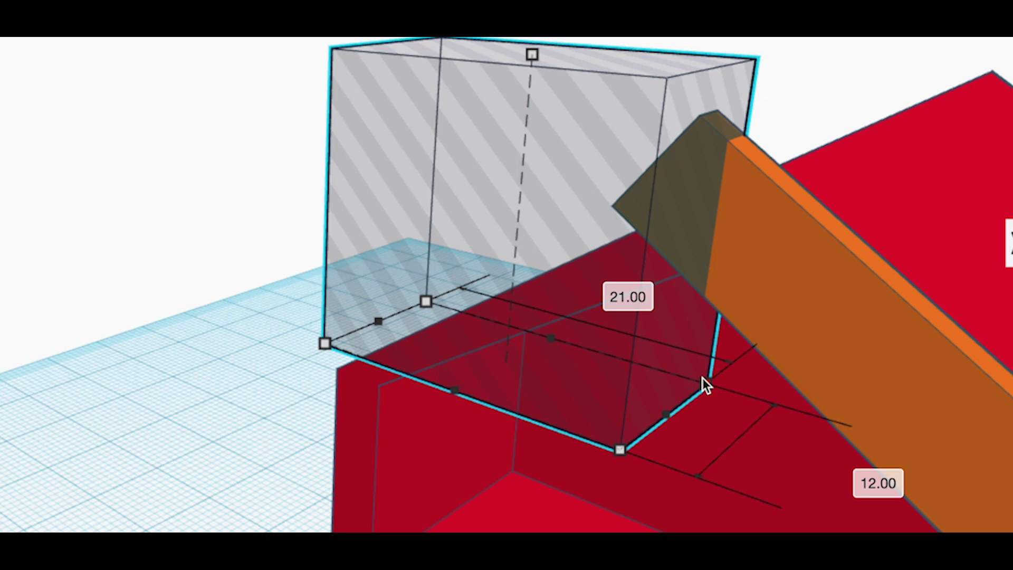
pyautogui.moveTo(625, 457); pyautogui.dragTo(603, 437)
pyautogui.moveTo(597, 321)
pyautogui.mouseDown()
pyautogui.moveTo(584, 319)
pyautogui.moveTo(593, 319)
pyautogui.mouseUp()
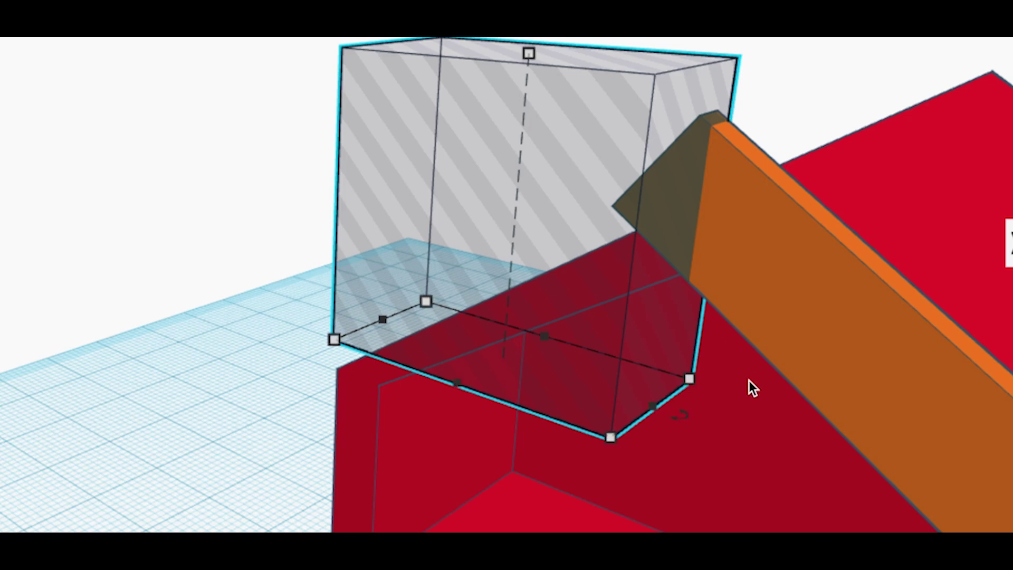
# Try to trim the orange frame by grouping it with the hole box, and undo the grouping
pyautogui.keyDown('shift'); pyautogui.click(779, 283); pyautogui.keyUp('shift')
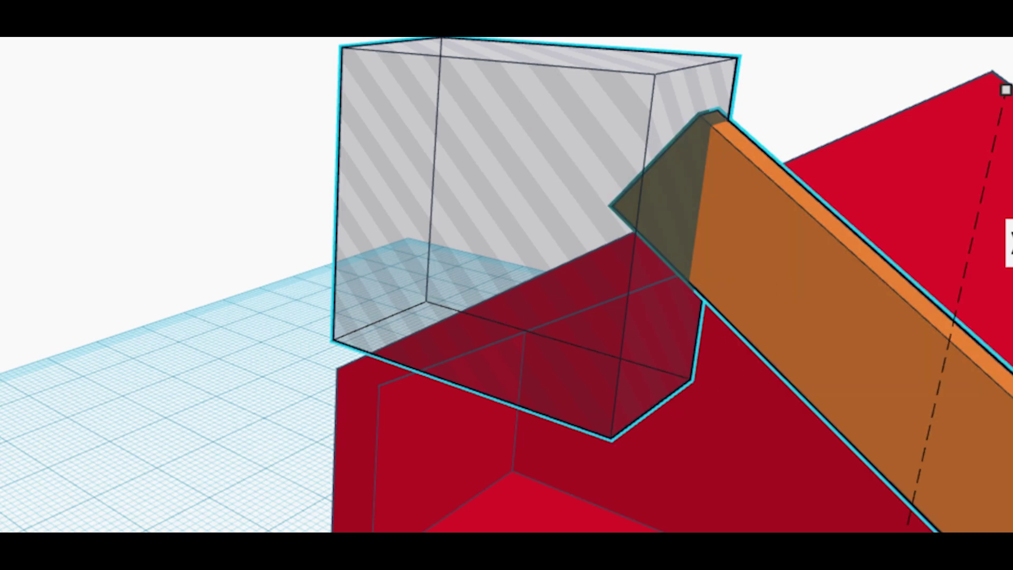
pyautogui.hotkey('ctrl', 'g')
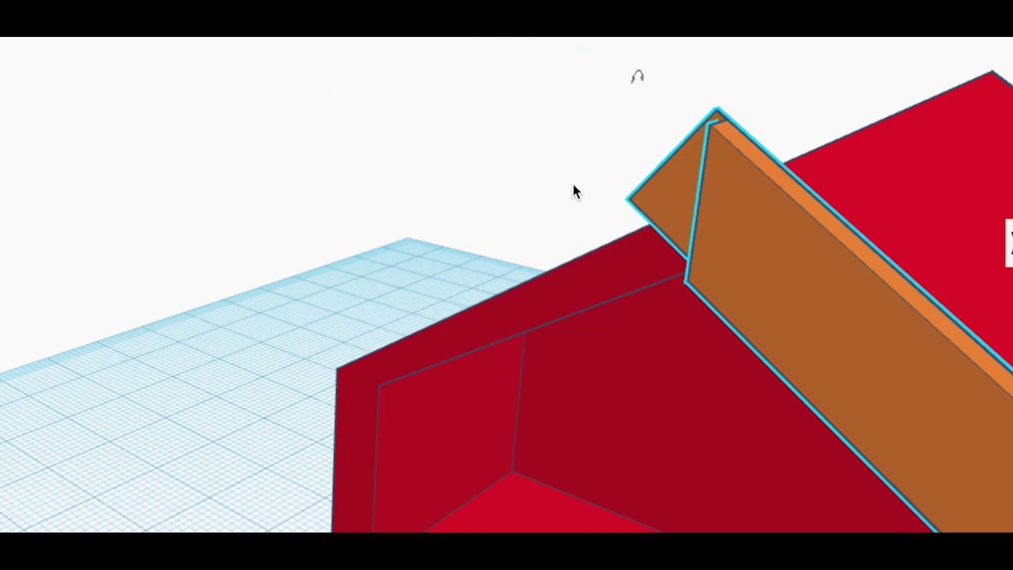
pyautogui.hotkey('ctrl', 'z')
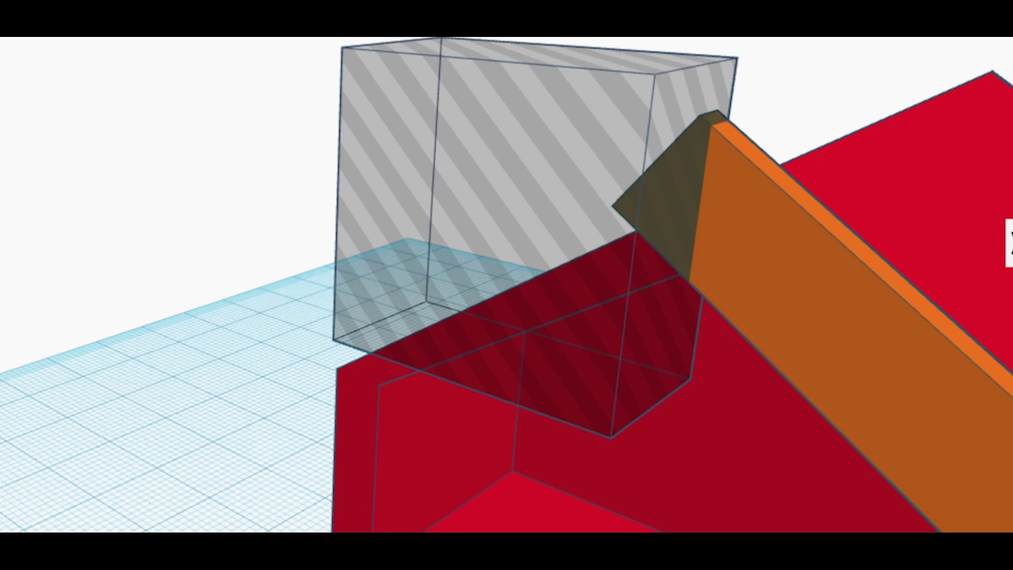
# Widen the hole box past the beam's full thickness and group it with the orange frame to cut a vertical upper end
pyautogui.moveTo(612, 369); pyautogui.dragTo(438, 353, button='right')
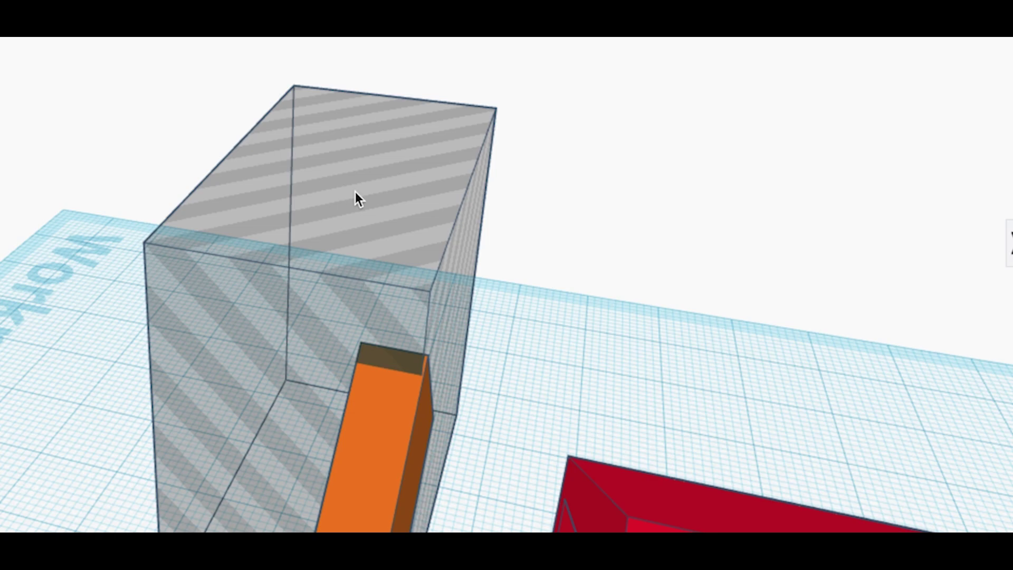
pyautogui.click(369, 206)
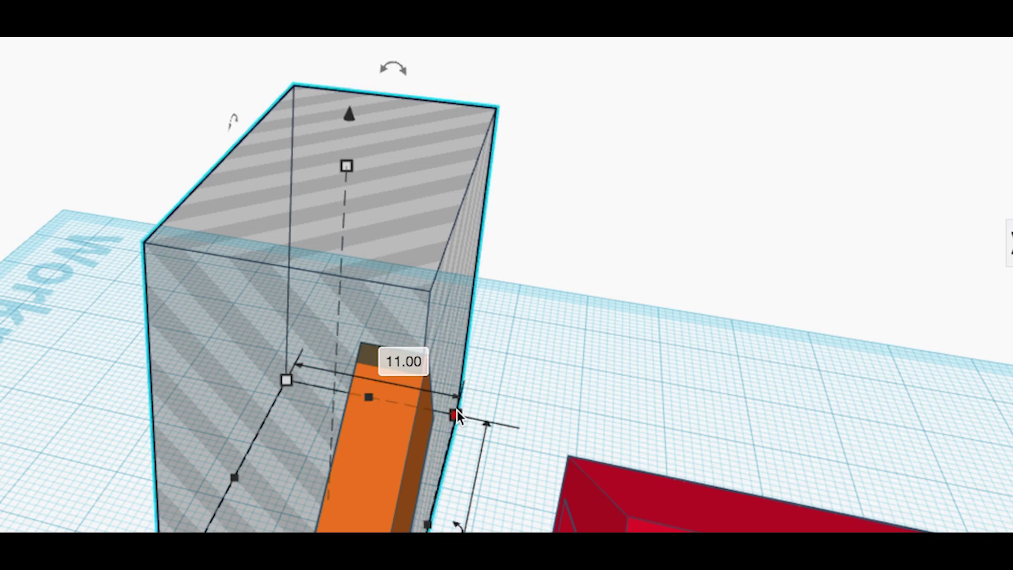
pyautogui.moveTo(456, 415); pyautogui.dragTo(471, 418)
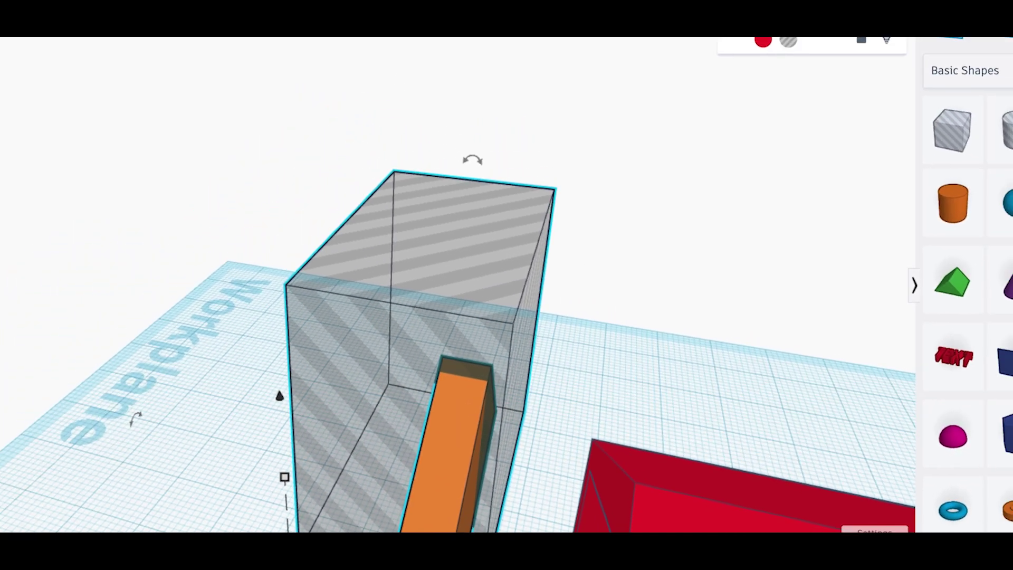
pyautogui.hotkey('ctrl', 'g')
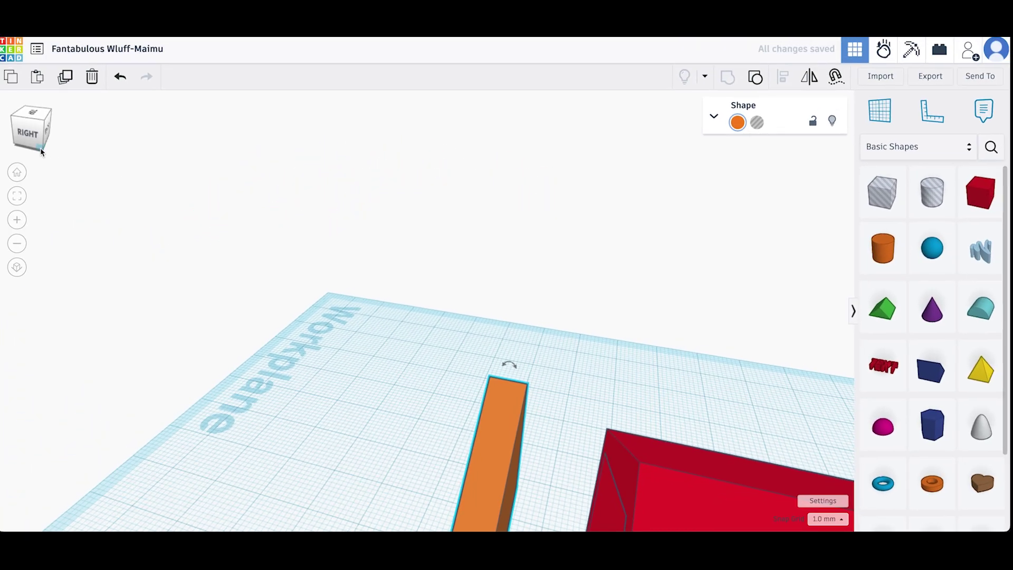
# Duplicate the trimmed orange half-frame beside the original and mirror the copy across the house's width
pyautogui.moveTo(43, 149); pyautogui.dragTo(66, 147)
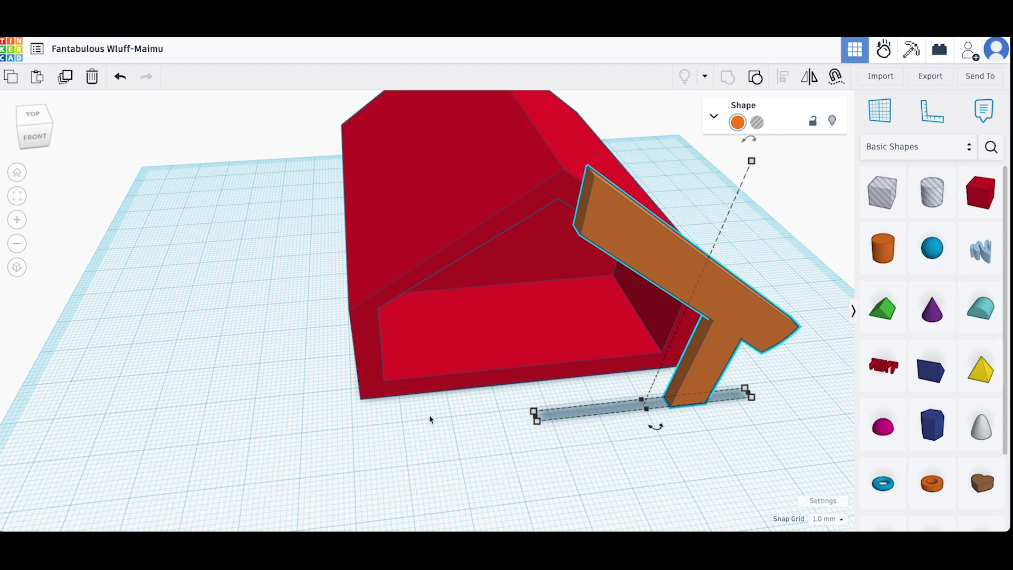
pyautogui.scroll(-3, 396, 384)
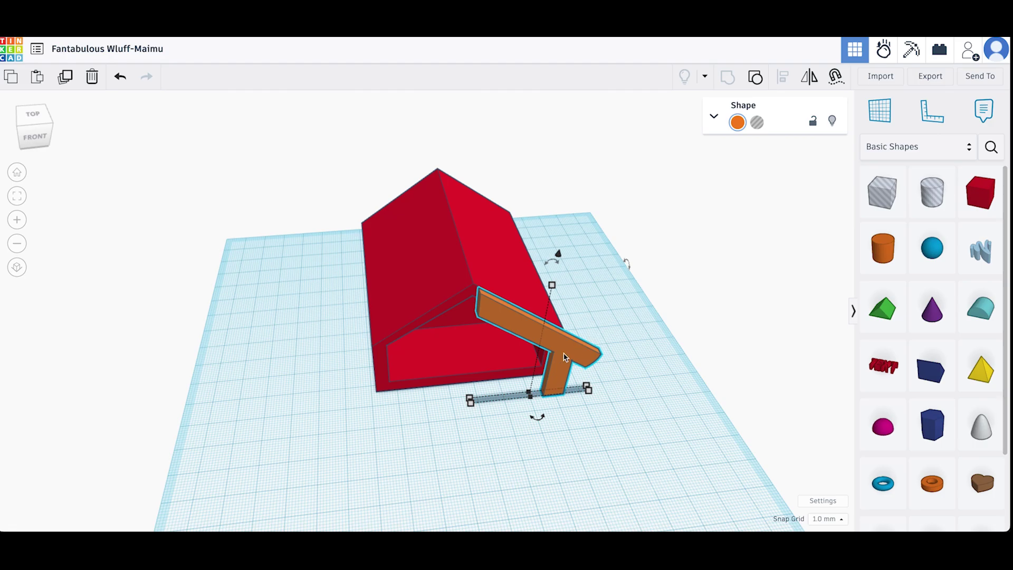
pyautogui.hotkey('ctrl', 'd')
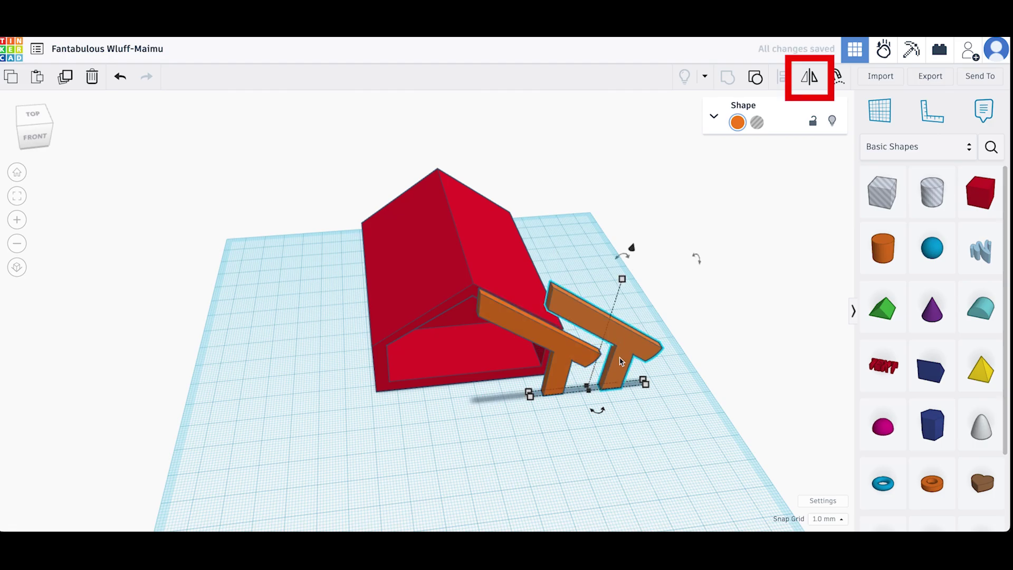
pyautogui.click(811, 77)
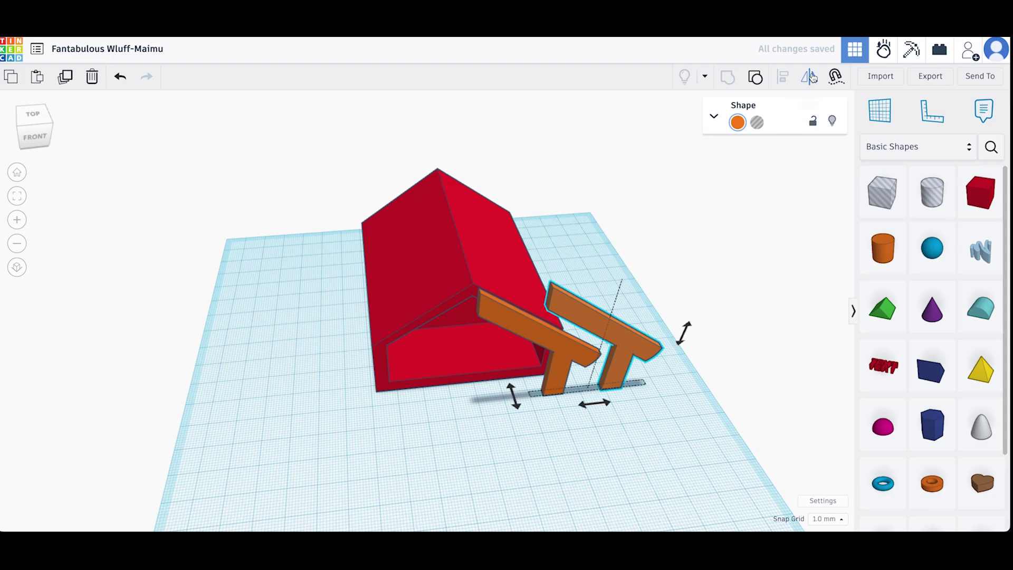
pyautogui.click(683, 333)
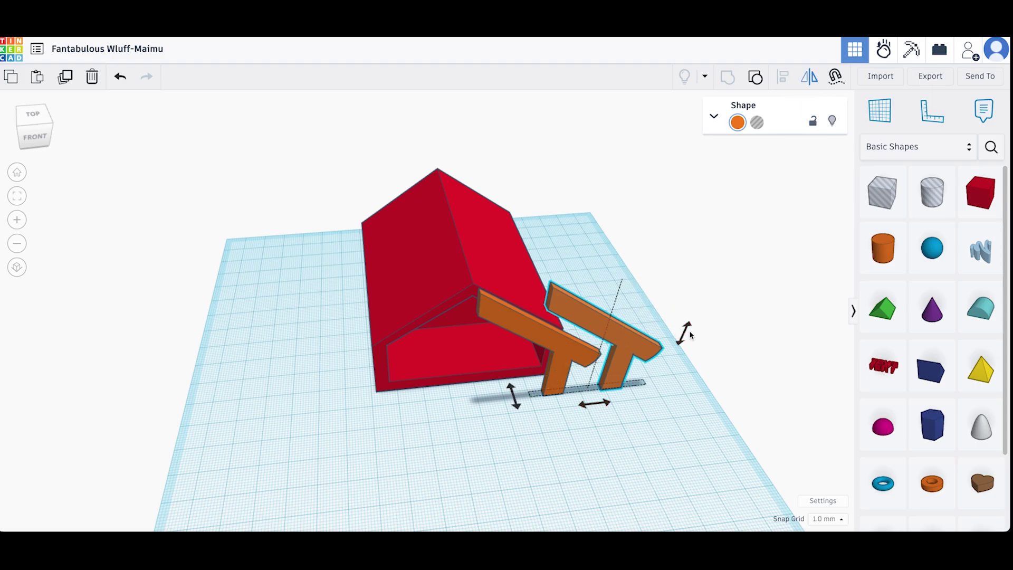
pyautogui.click(596, 406)
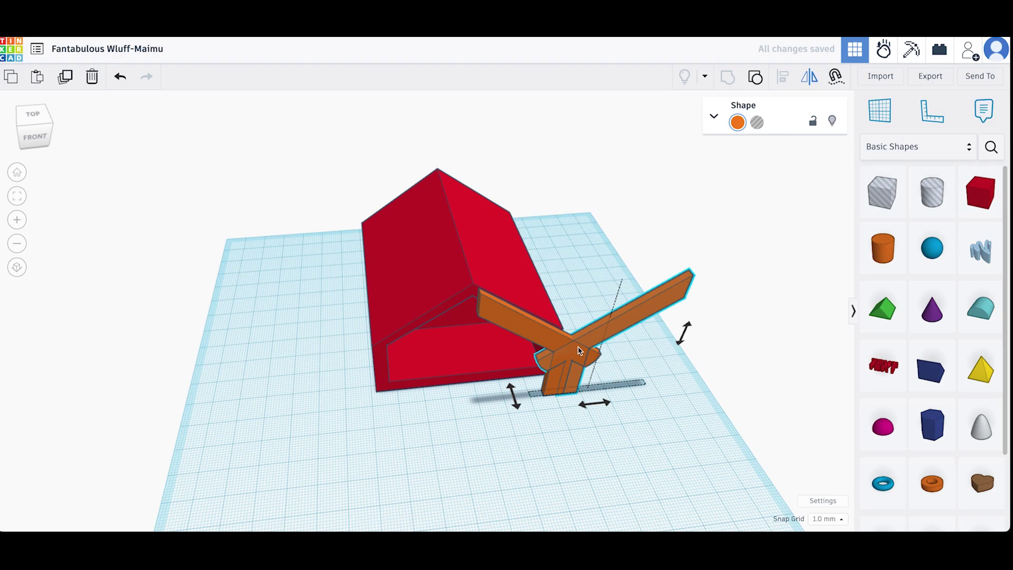
# Move the mirrored half-frame to the opposite side of the house, meeting the original at the peak, and align both halves on centre in depth
pyautogui.moveTo(587, 342); pyautogui.dragTo(387, 362)
pyautogui.keyDown('shift'); pyautogui.click(563, 376); pyautogui.keyUp('shift')
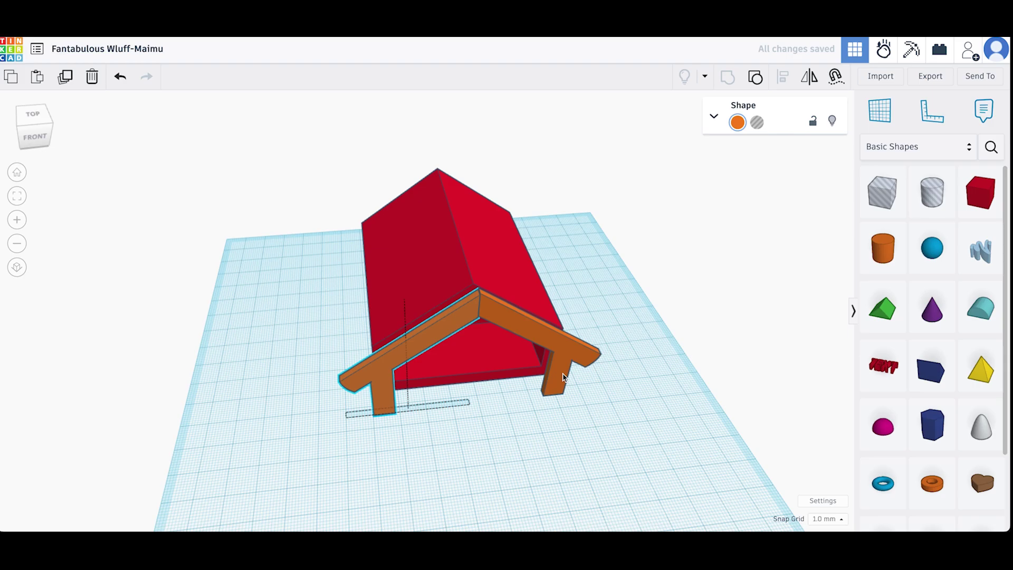
pyautogui.click(563, 376)
pyautogui.keyDown('shift'); pyautogui.click(383, 391); pyautogui.keyUp('shift')
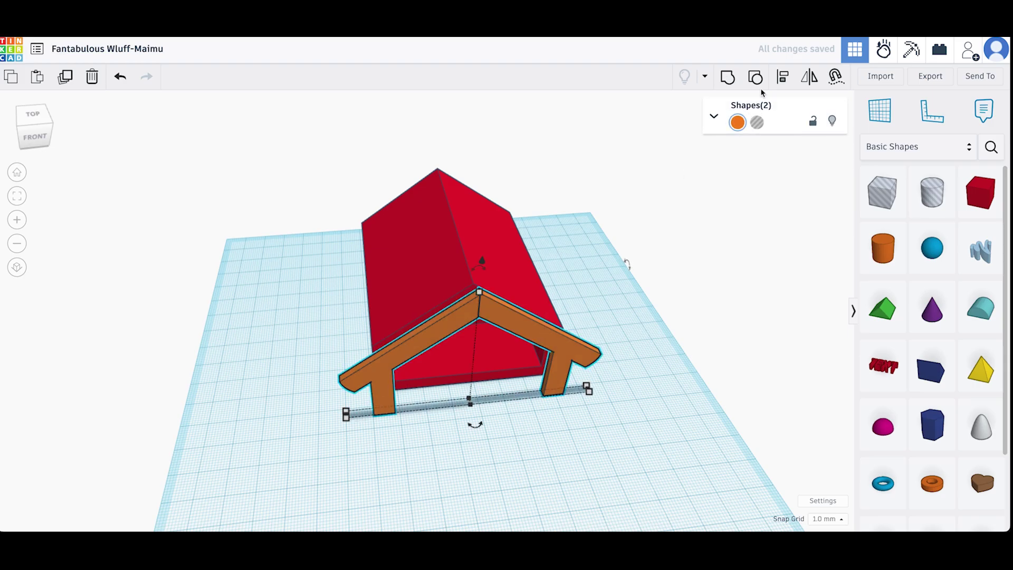
pyautogui.click(783, 77)
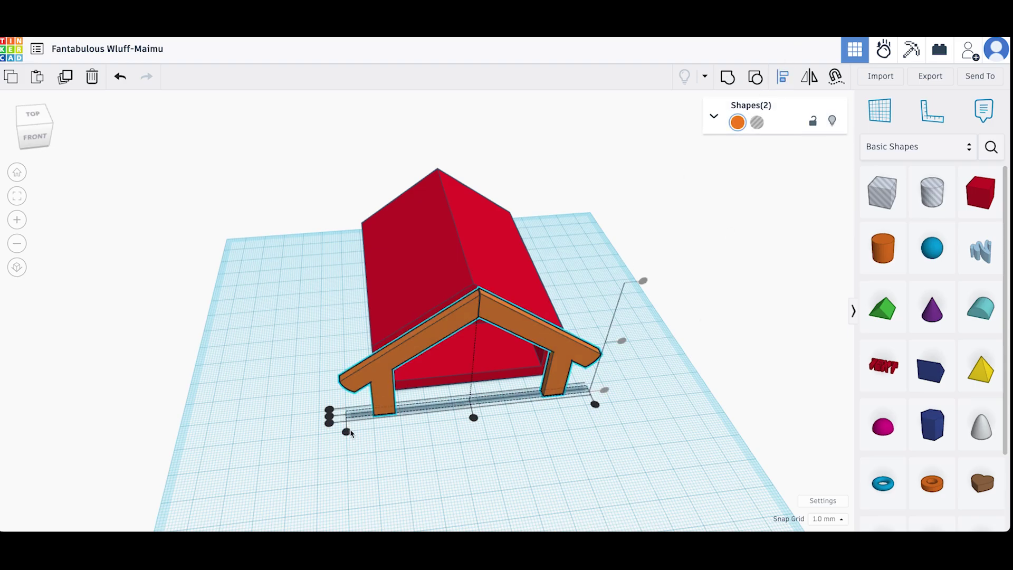
pyautogui.click(329, 417)
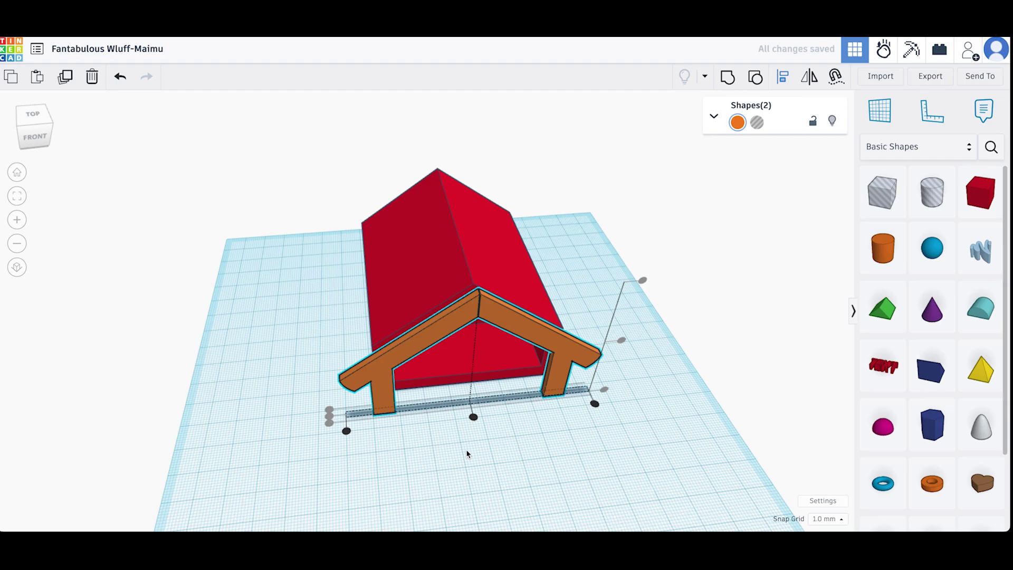
# Try to align the two orange half-frames on centre across the house's width
pyautogui.scroll(5, 476, 461)
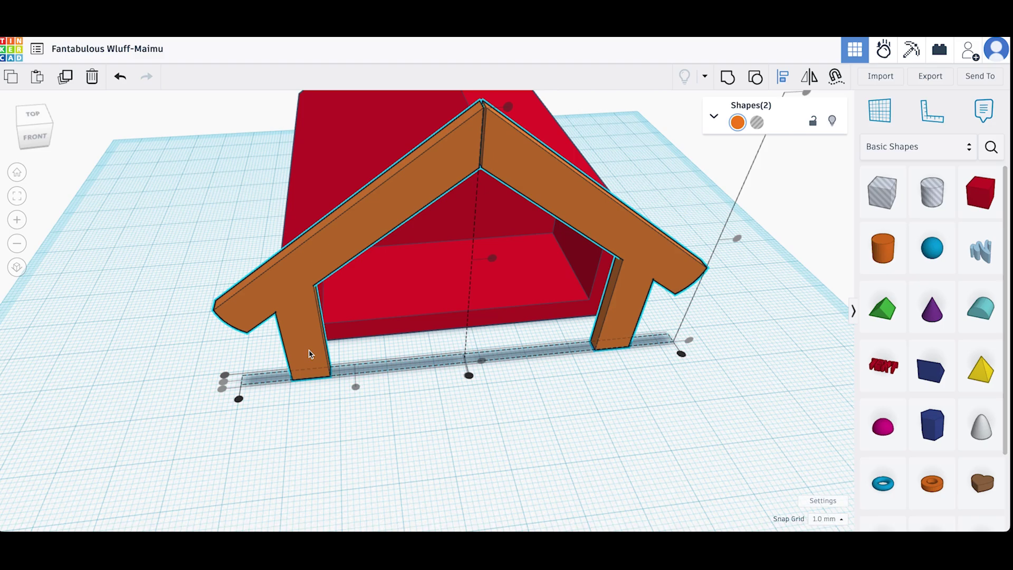
pyautogui.click(351, 364)
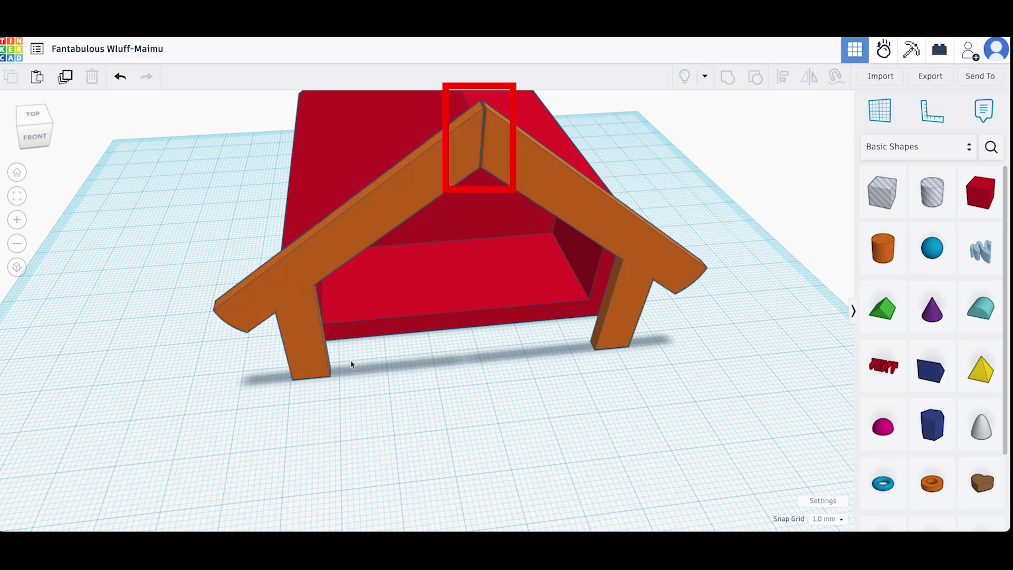
pyautogui.click(315, 347)
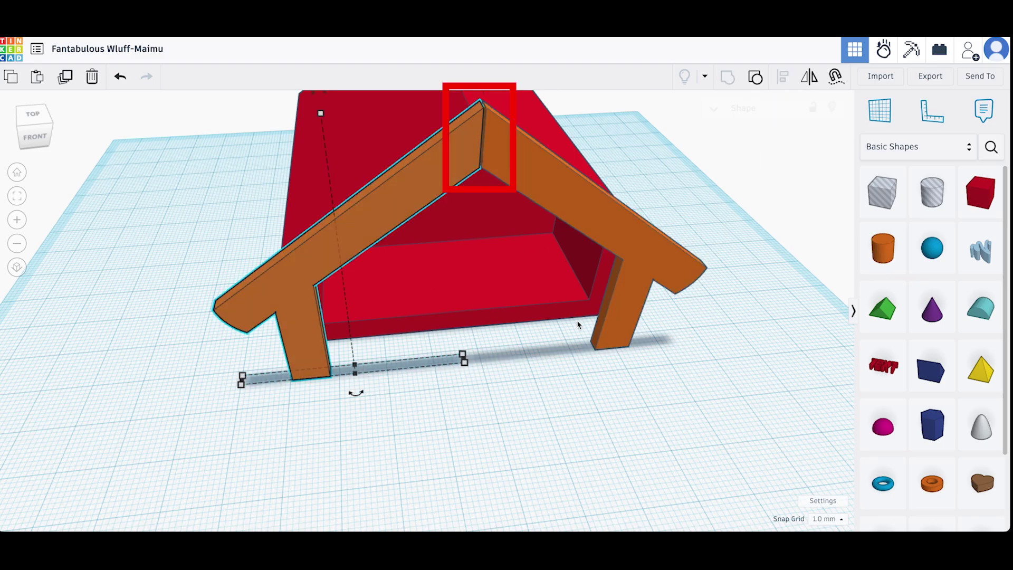
pyautogui.keyDown('shift'); pyautogui.click(636, 258); pyautogui.keyUp('shift')
pyautogui.keyDown('shift'); pyautogui.click(378, 222); pyautogui.keyUp('shift')
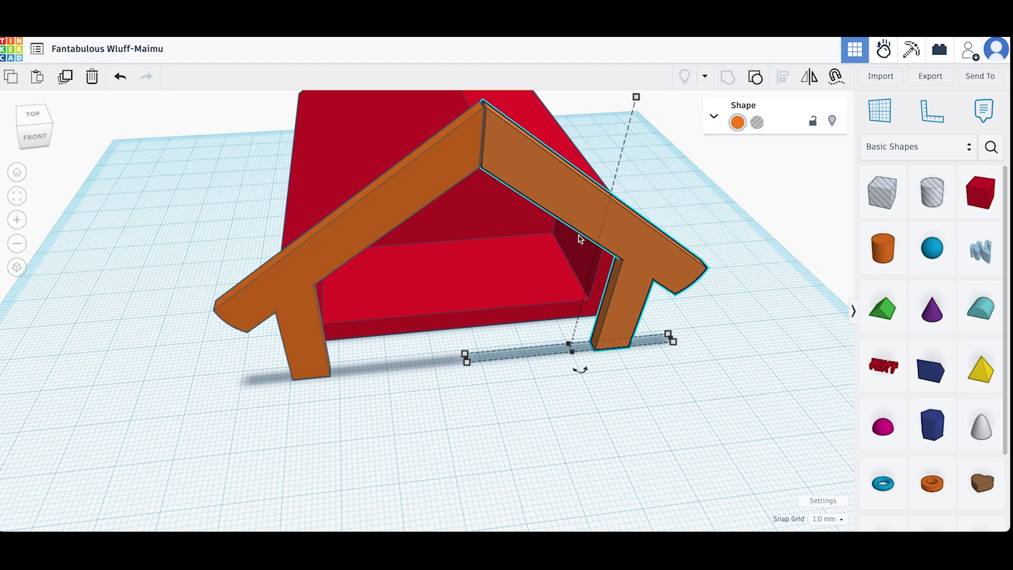
pyautogui.keyDown('shift'); pyautogui.click(441, 177); pyautogui.keyUp('shift')
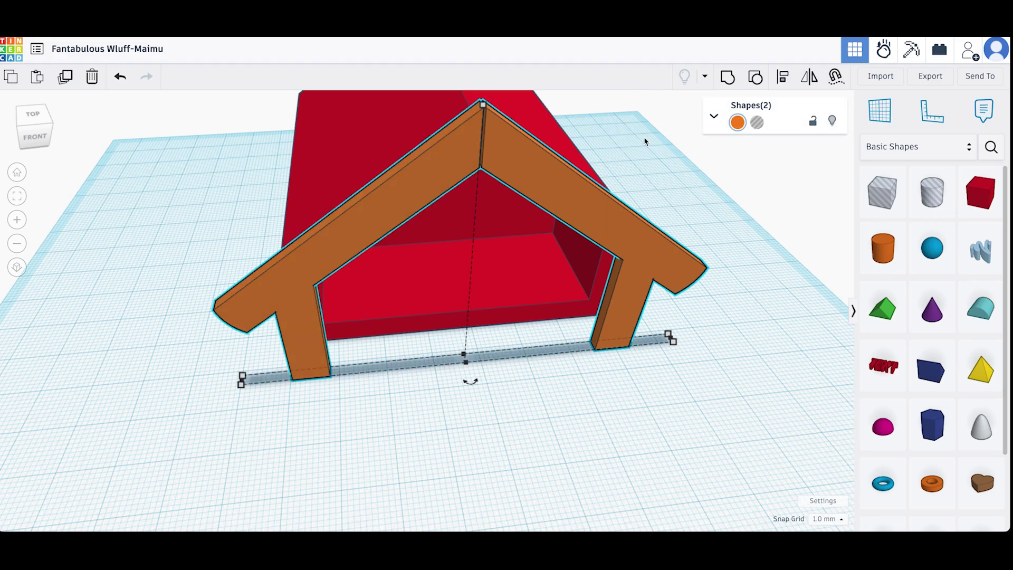
pyautogui.click(783, 76)
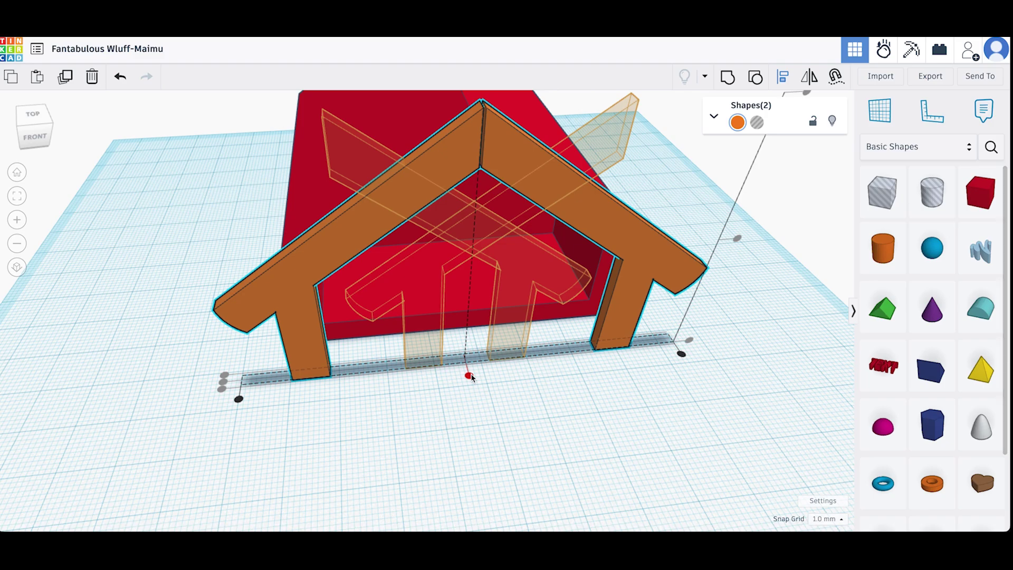
pyautogui.click(469, 376)
pyautogui.click(557, 392)
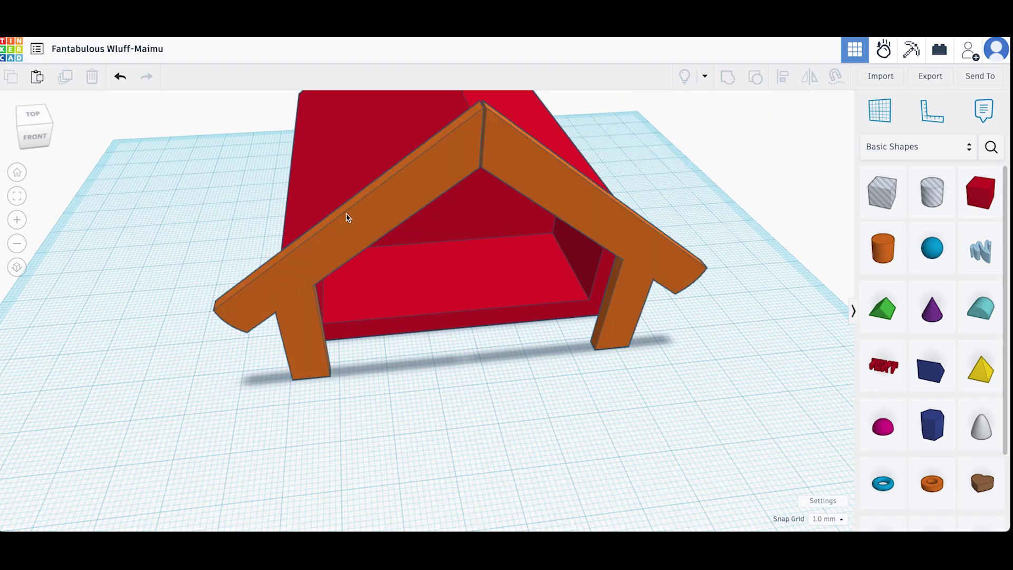
# Nudge the mirrored half-frame inward to close the gap at the peak and align both halves in depth again
pyautogui.click(358, 225)
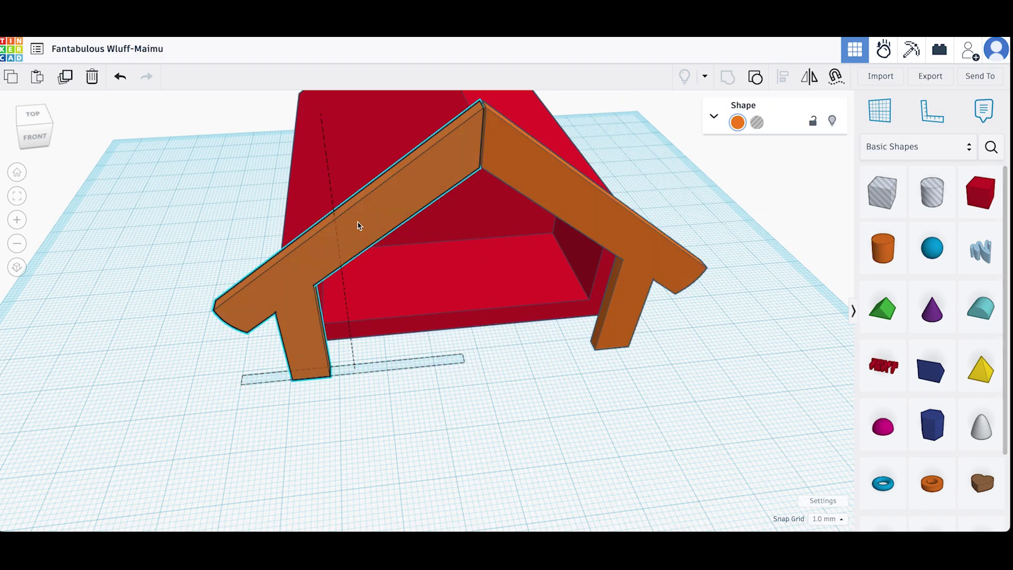
pyautogui.moveTo(357, 226); pyautogui.dragTo(362, 222)
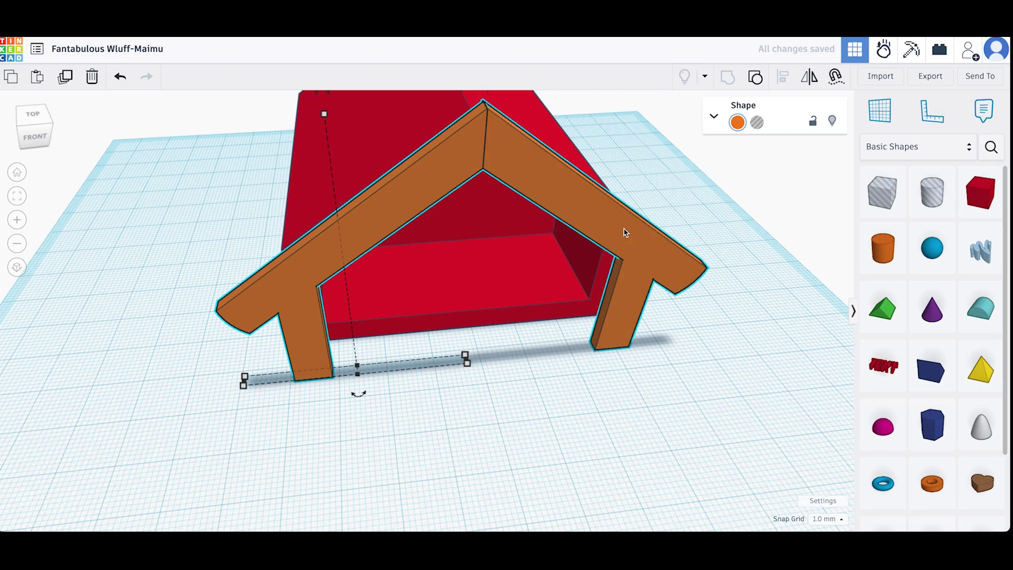
pyautogui.click(784, 77)
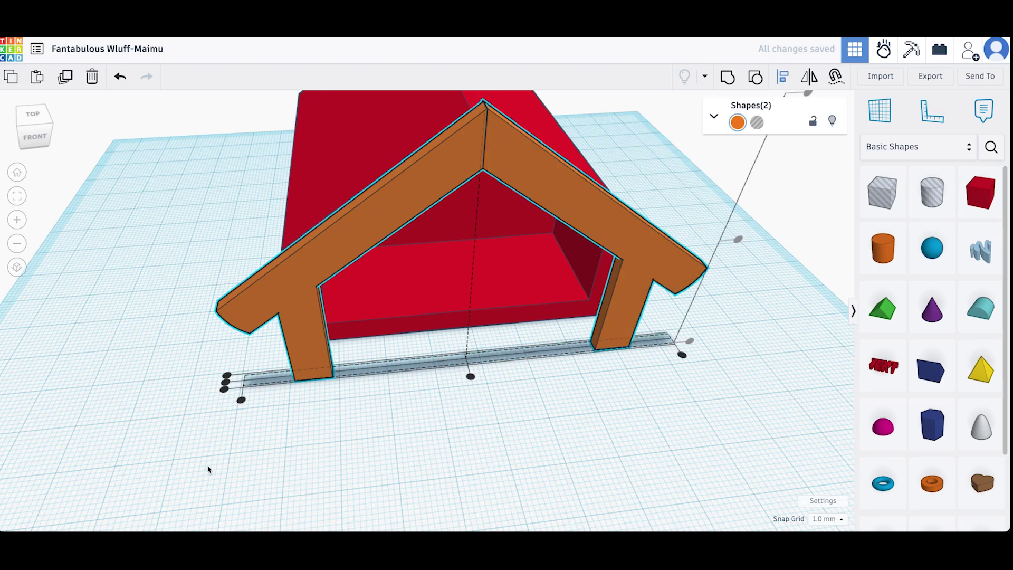
pyautogui.click(225, 388)
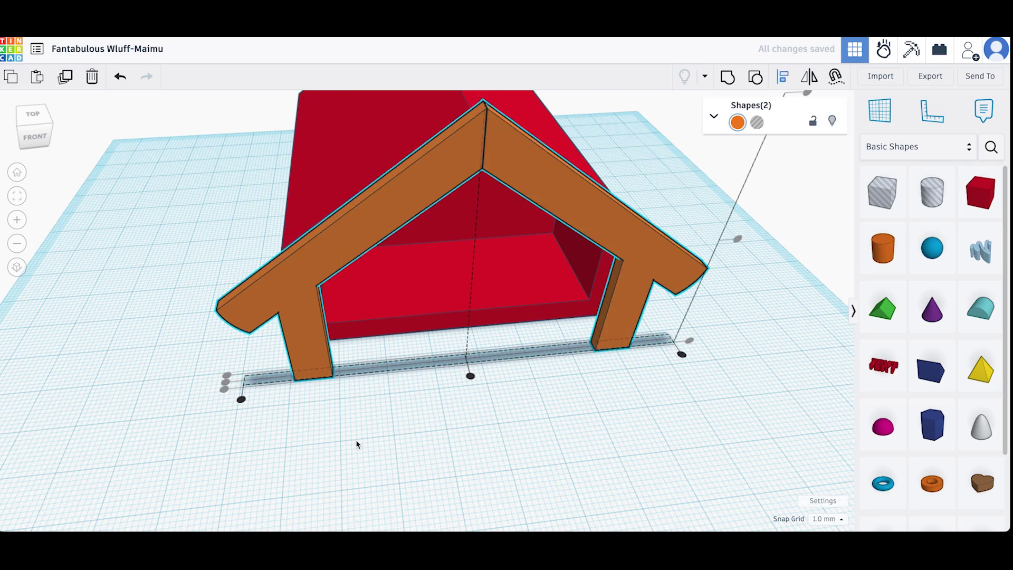
# Group the two orange half-frames into one frame and move it back against the open front of the red house
pyautogui.click(728, 76)
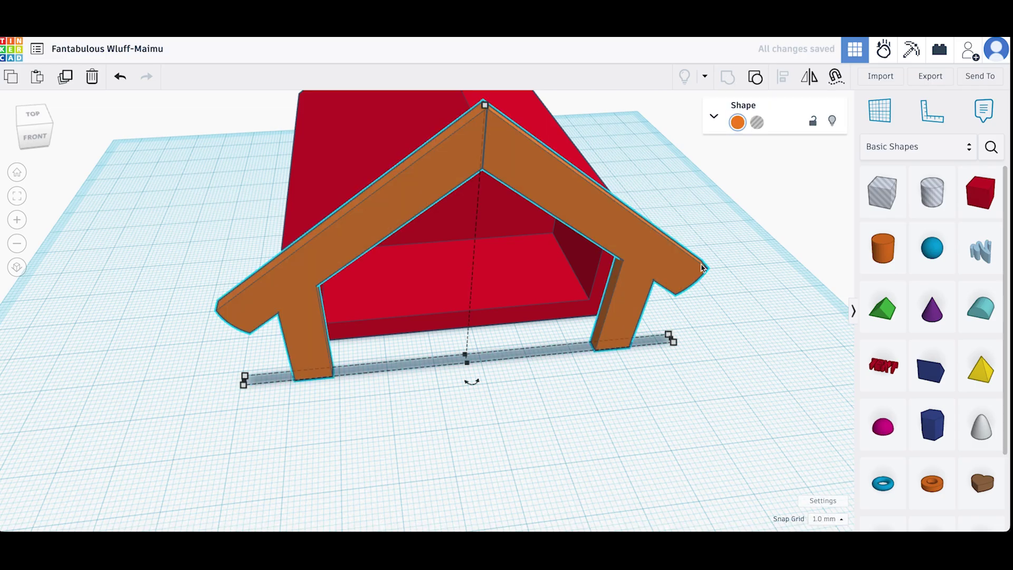
pyautogui.moveTo(18, 129)
pyautogui.mouseDown()
pyautogui.moveTo(45, 130)
pyautogui.moveTo(30, 129)
pyautogui.mouseUp()
pyautogui.click(31, 129)
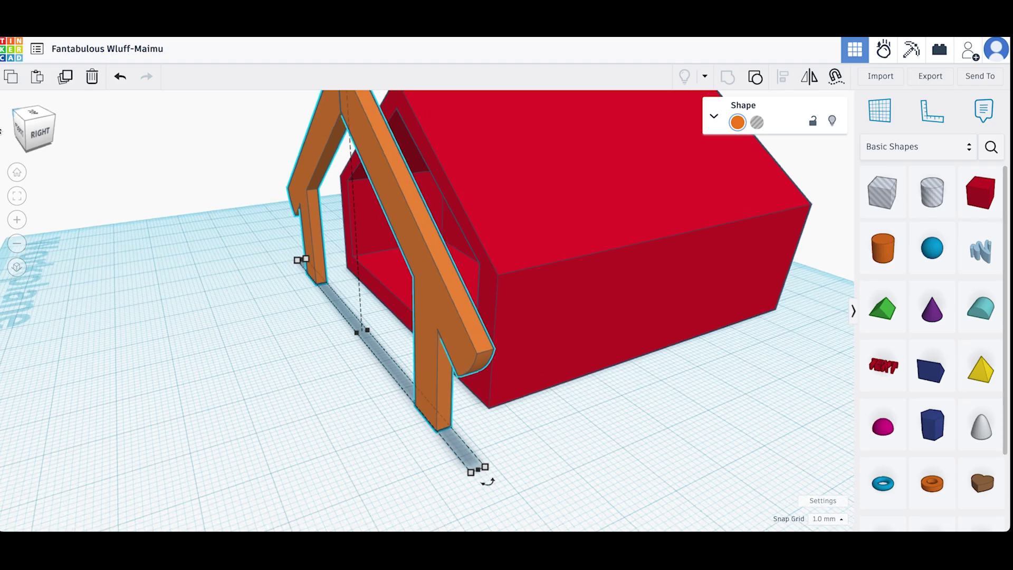
pyautogui.click(19, 136)
pyautogui.click(19, 136)
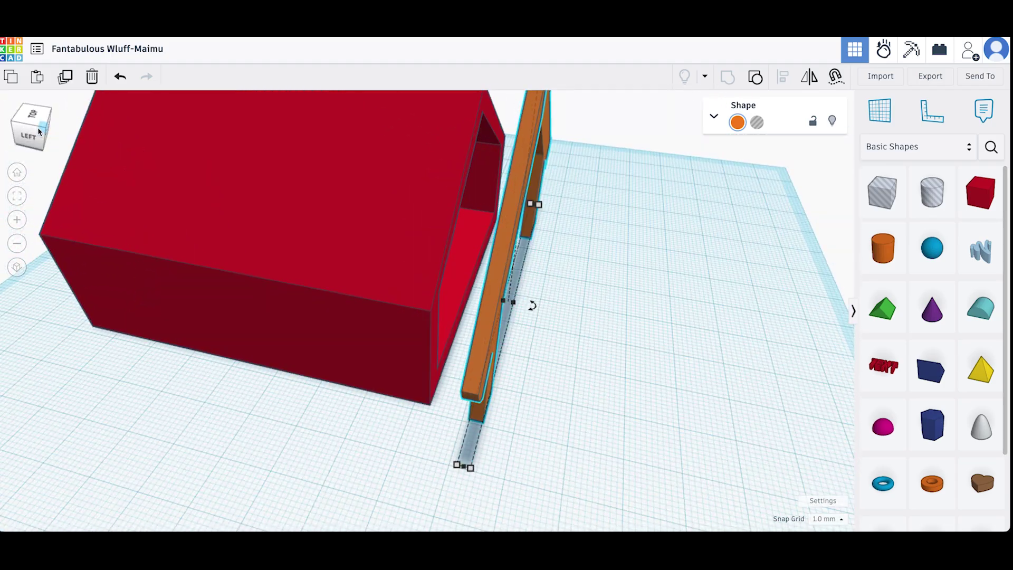
pyautogui.moveTo(42, 129); pyautogui.dragTo(41, 128)
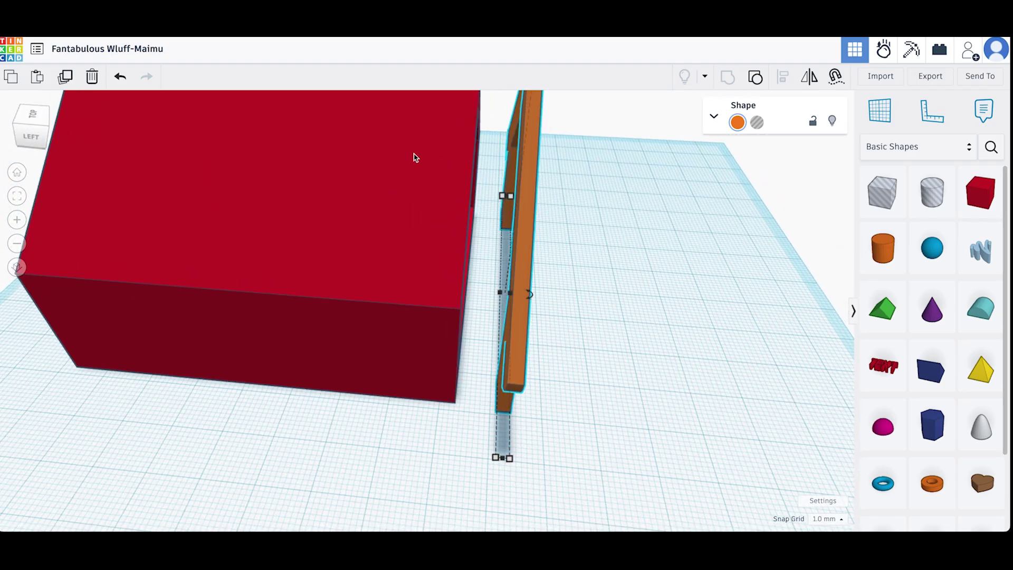
pyautogui.moveTo(523, 212); pyautogui.dragTo(471, 213)
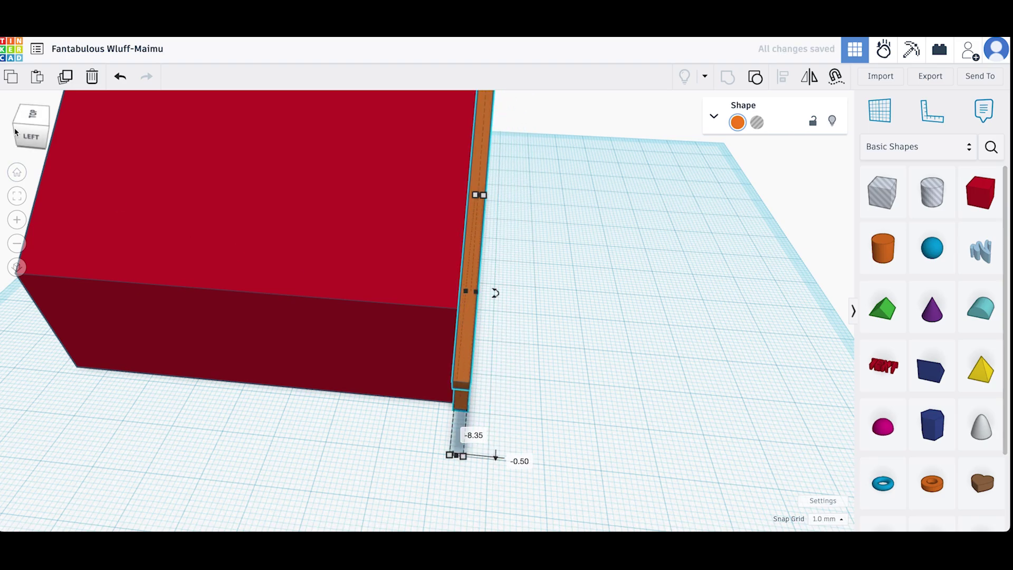
# Align the orange frame and the red house on centre across the house's width
pyautogui.click(30, 134)
pyautogui.moveTo(28, 134); pyautogui.dragTo(8, 128)
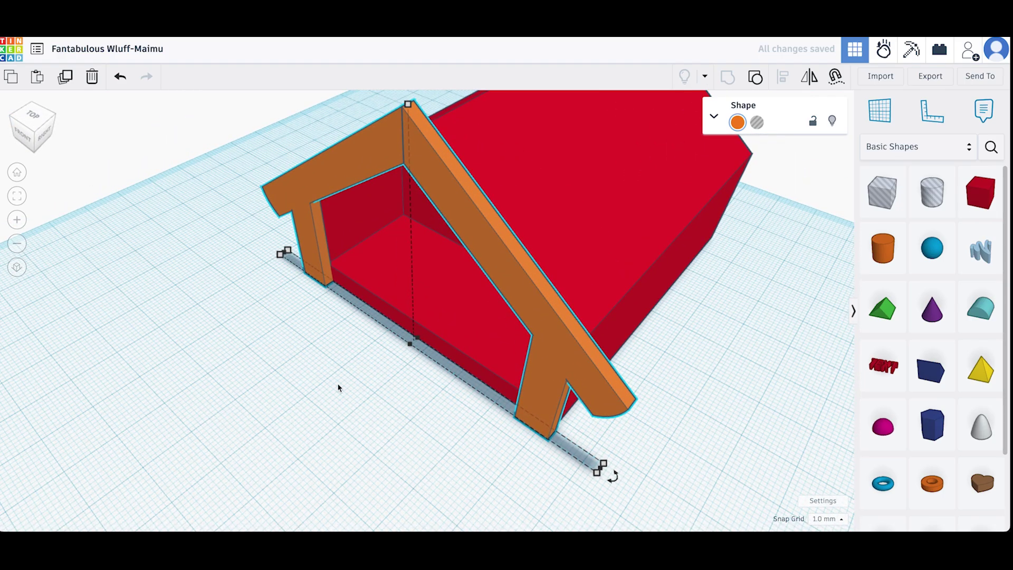
pyautogui.click(581, 247)
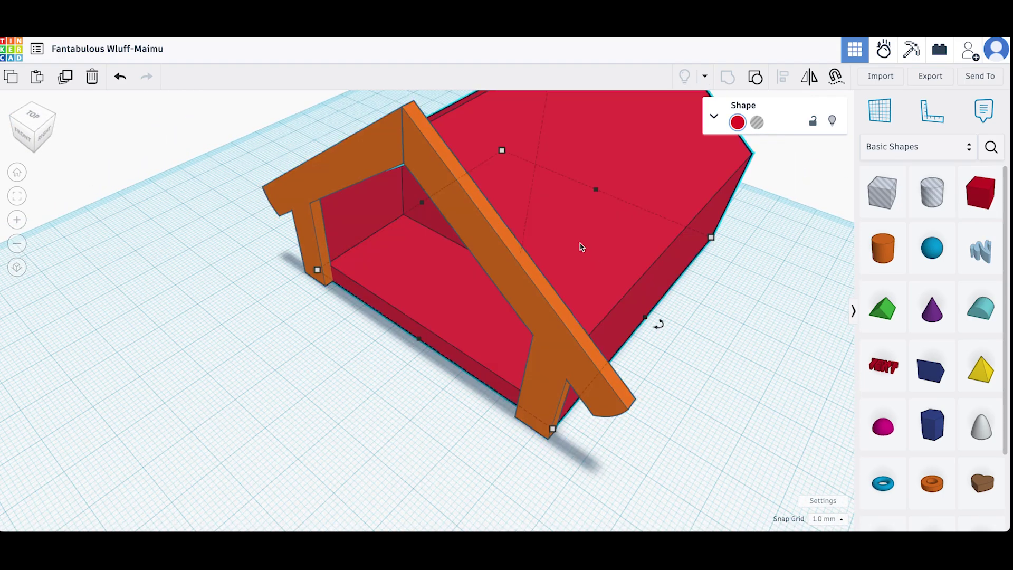
pyautogui.keyDown('shift'); pyautogui.click(504, 258); pyautogui.keyUp('shift')
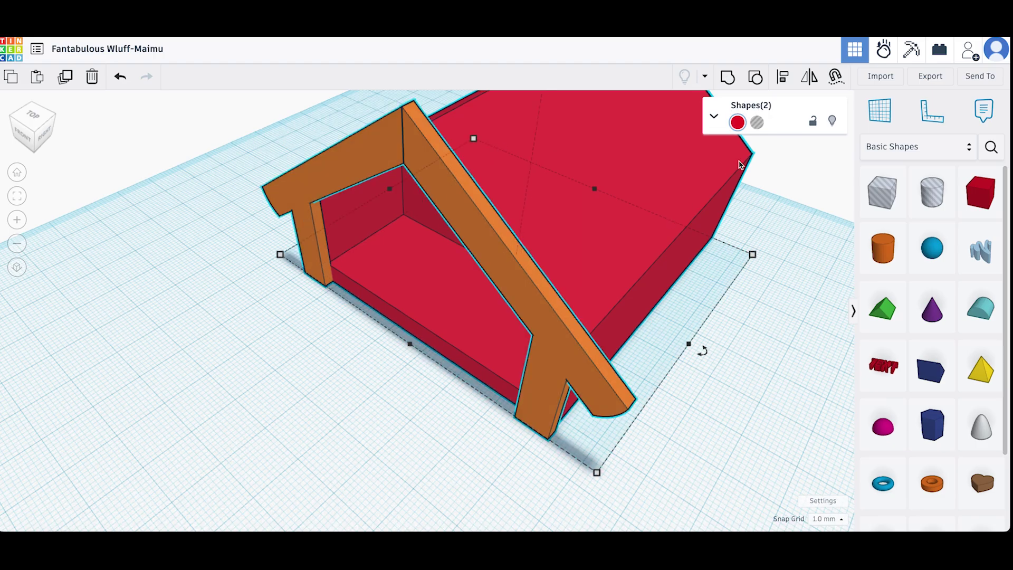
pyautogui.click(783, 77)
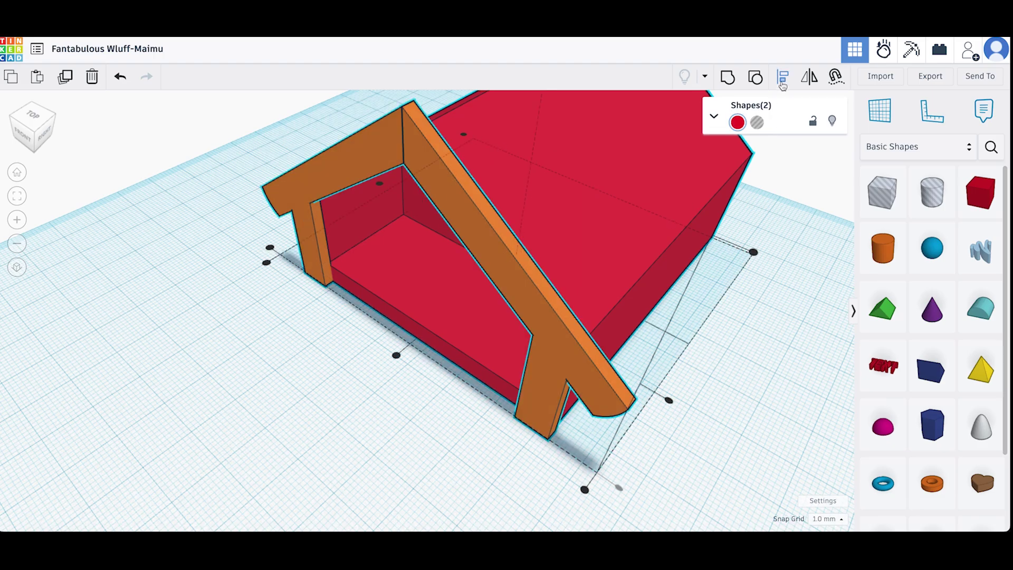
pyautogui.click(397, 356)
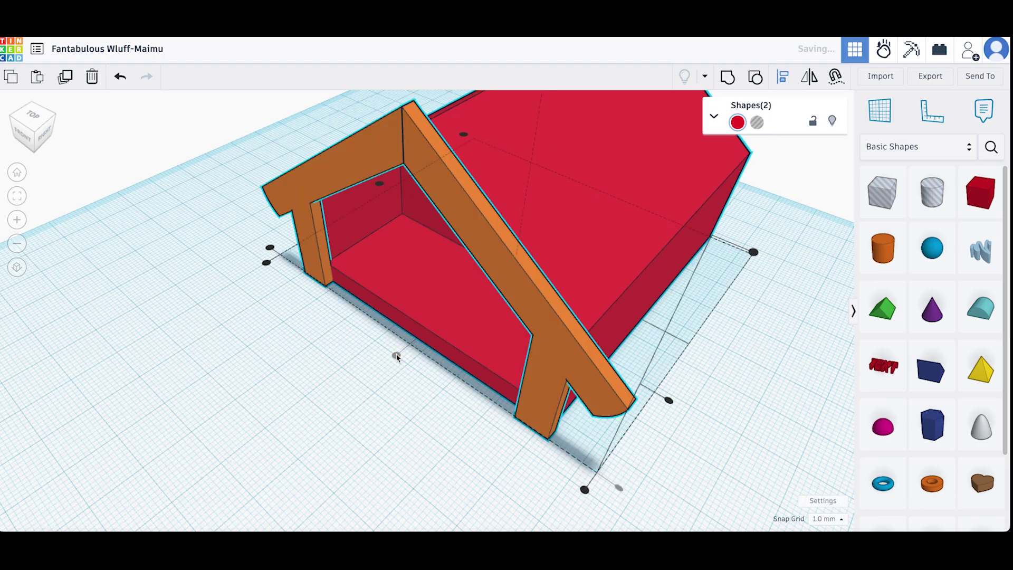
pyautogui.click(742, 375)
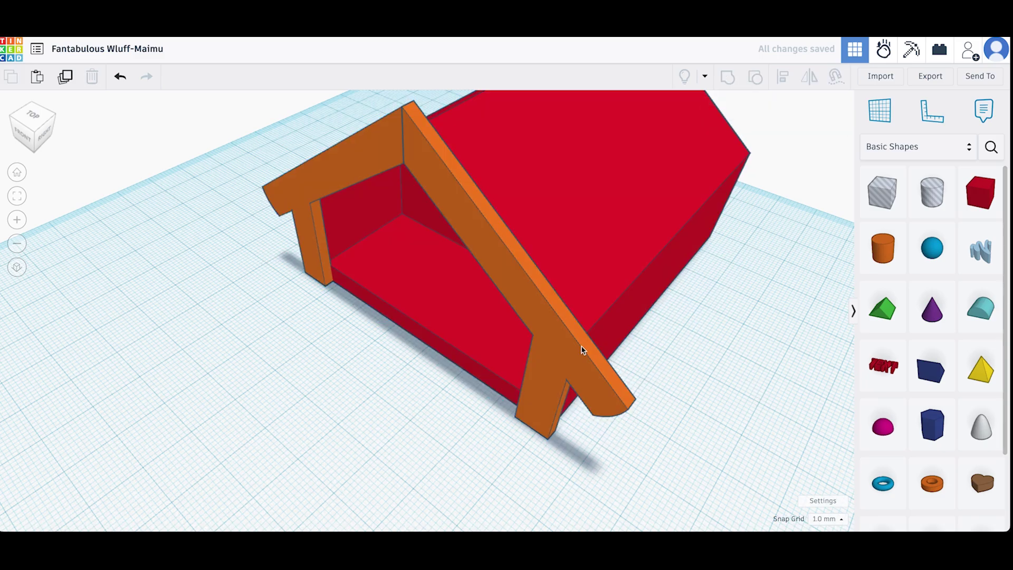
pyautogui.click(16, 174)
pyautogui.moveTo(490, 388); pyautogui.dragTo(387, 393)
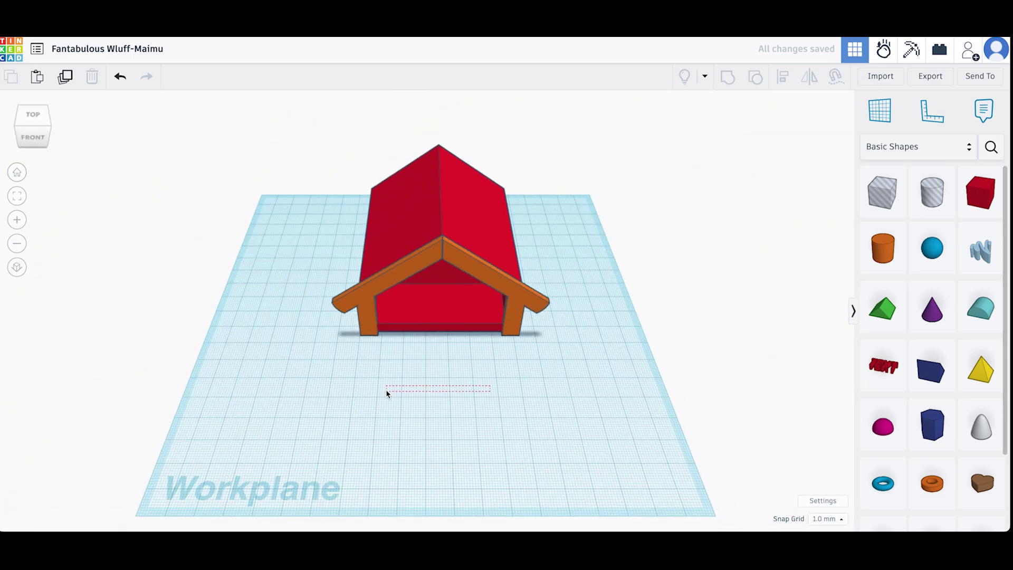
pyautogui.click(47, 127)
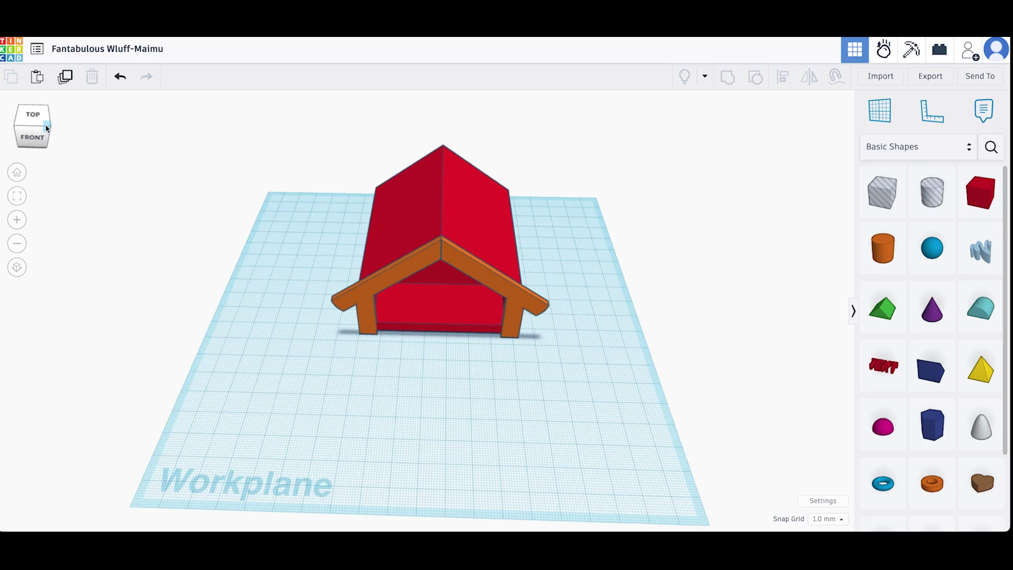
pyautogui.moveTo(47, 126)
pyautogui.mouseDown()
pyautogui.moveTo(0, 125)
pyautogui.moveTo(51, 125)
pyautogui.moveTo(23, 127)
pyautogui.moveTo(41, 124)
pyautogui.mouseUp()
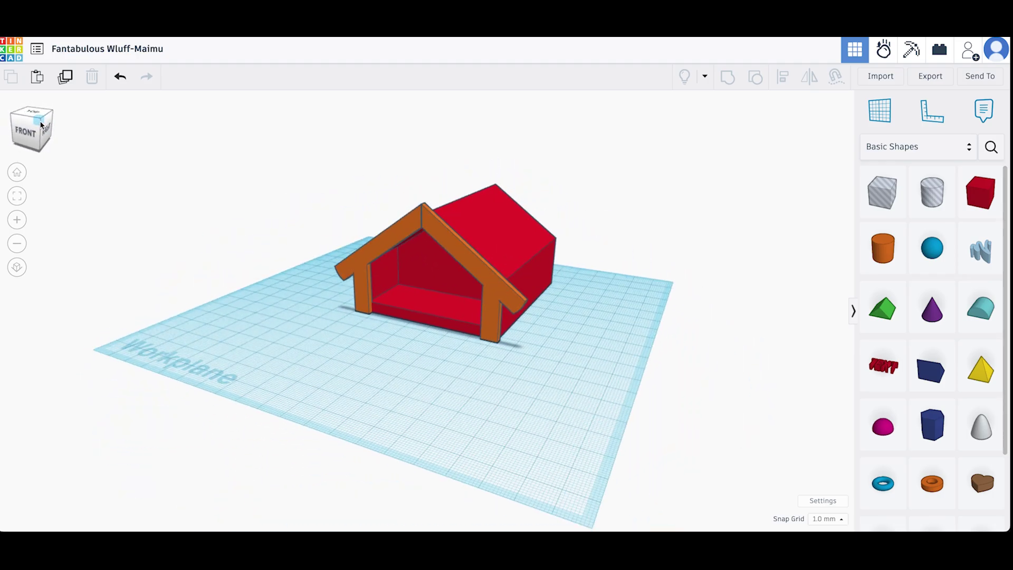